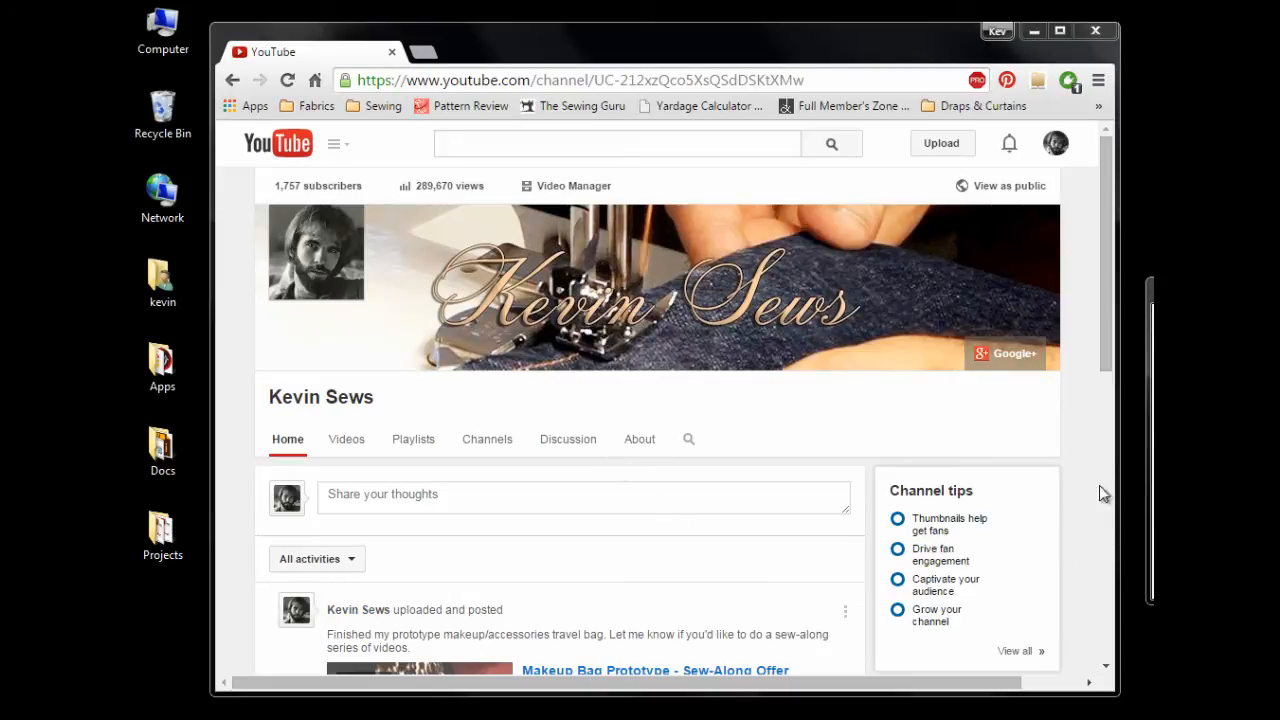
# Step: Open the "Makeup Bag Prototype - Sew-Along Offer" video from the channel, pause it, and view the pattern link in its description
pyautogui.moveTo(1101, 361); pyautogui.dragTo(1104, 421)
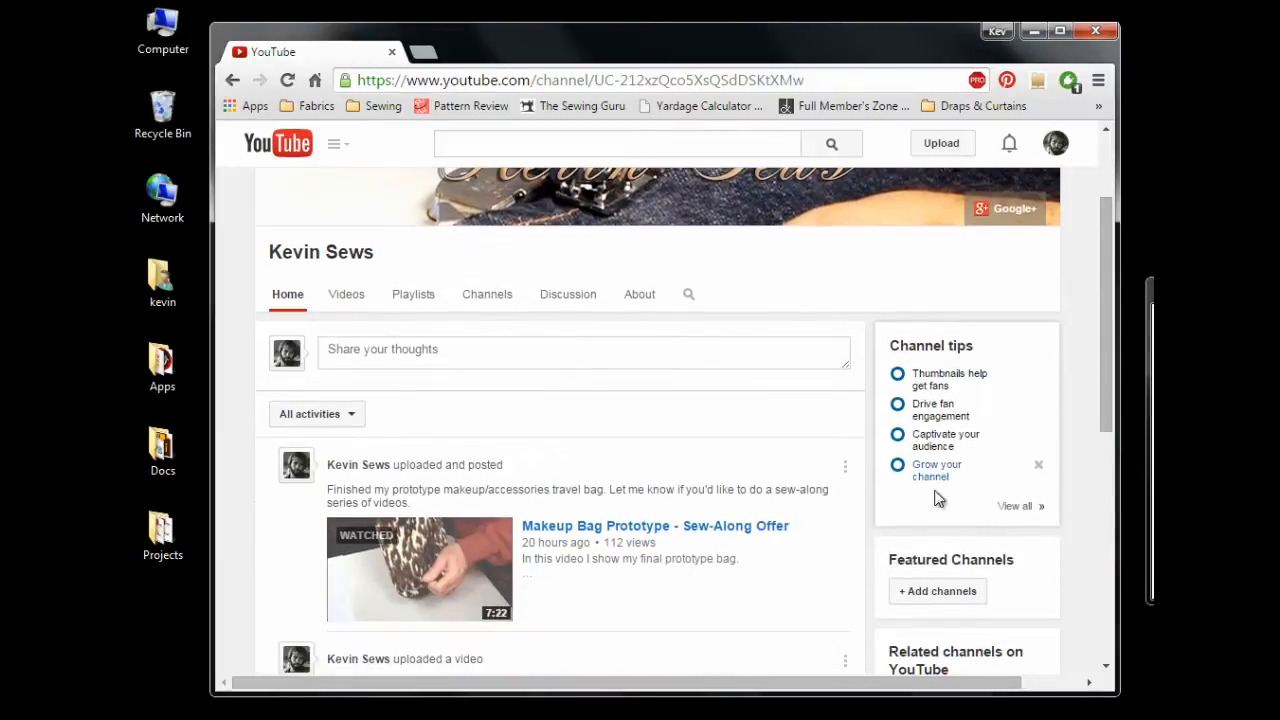
pyautogui.click(760, 526)
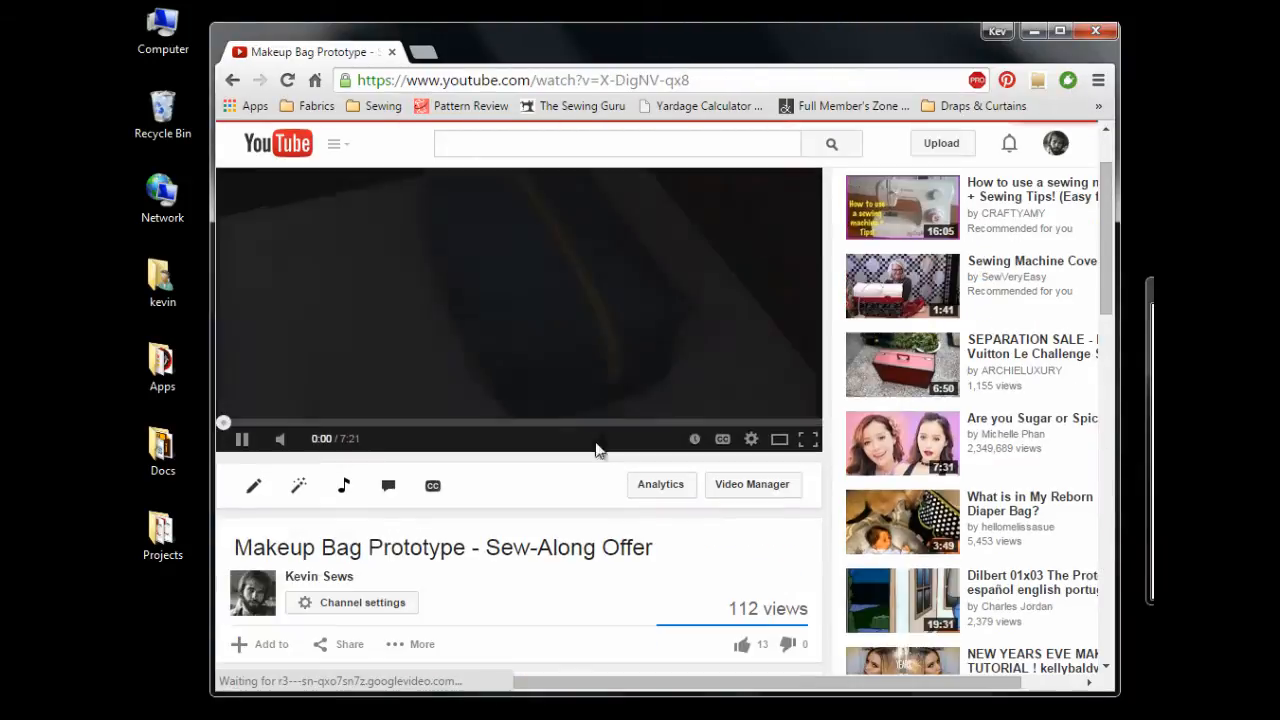
pyautogui.click(242, 438)
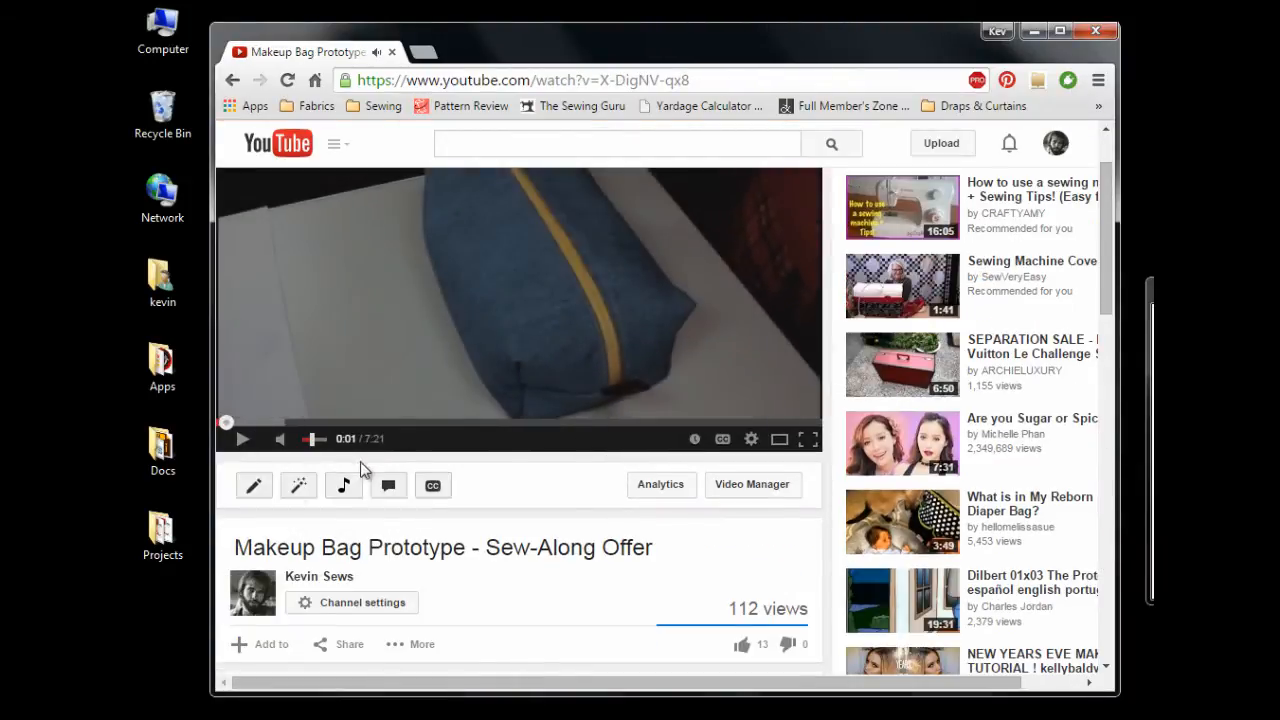
pyautogui.scroll(-2, 361, 463)
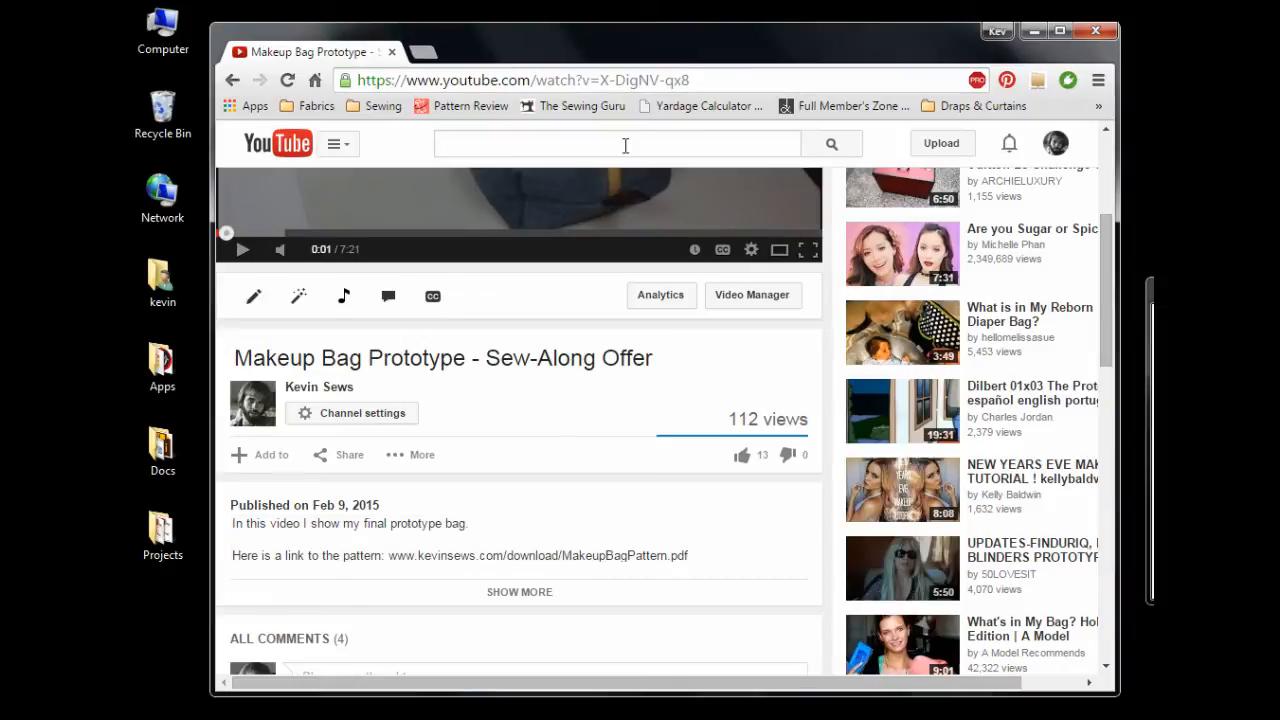
pyautogui.click(690, 81)
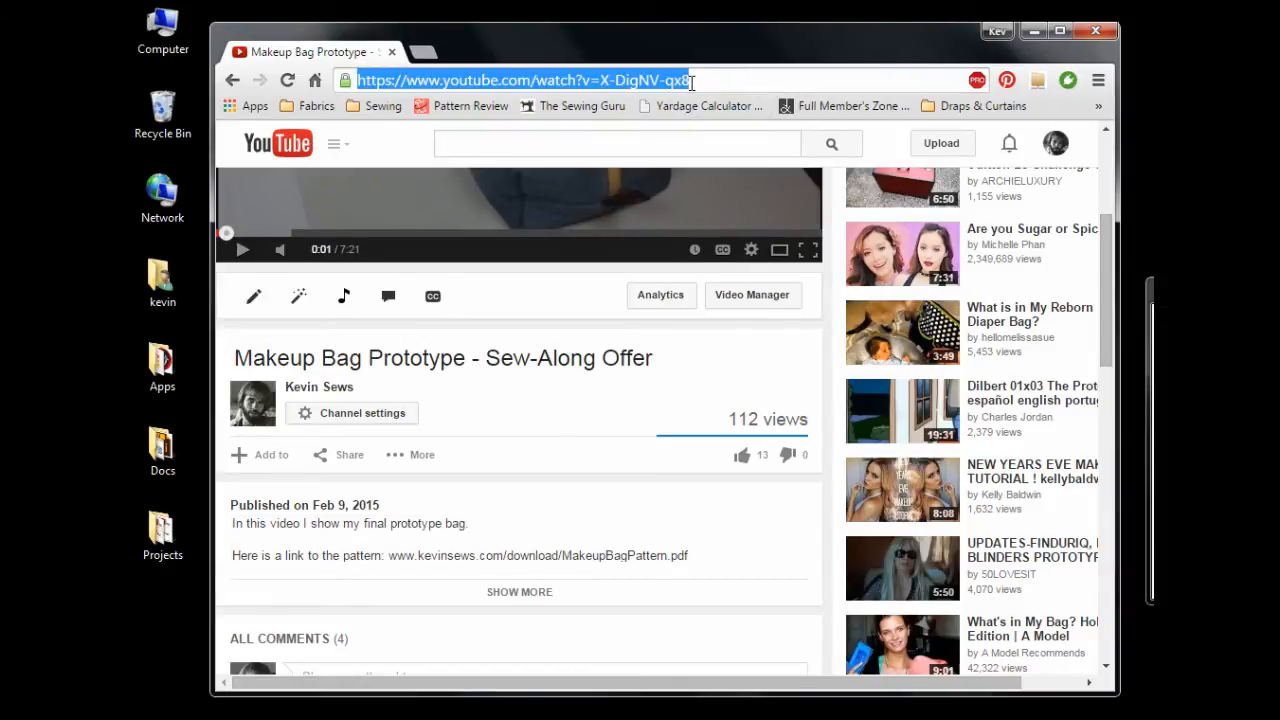
pyautogui.write('www.kevin')
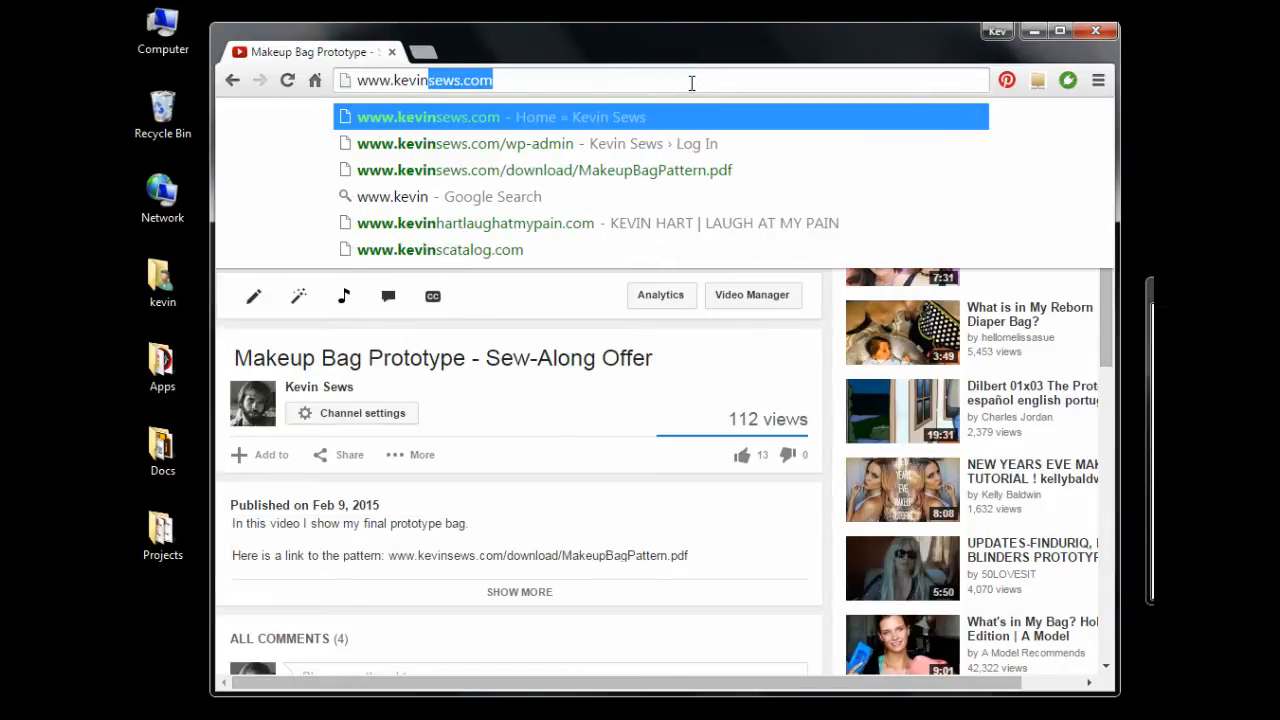
pyautogui.press('Down')
pyautogui.press('Down')
pyautogui.press('Return')
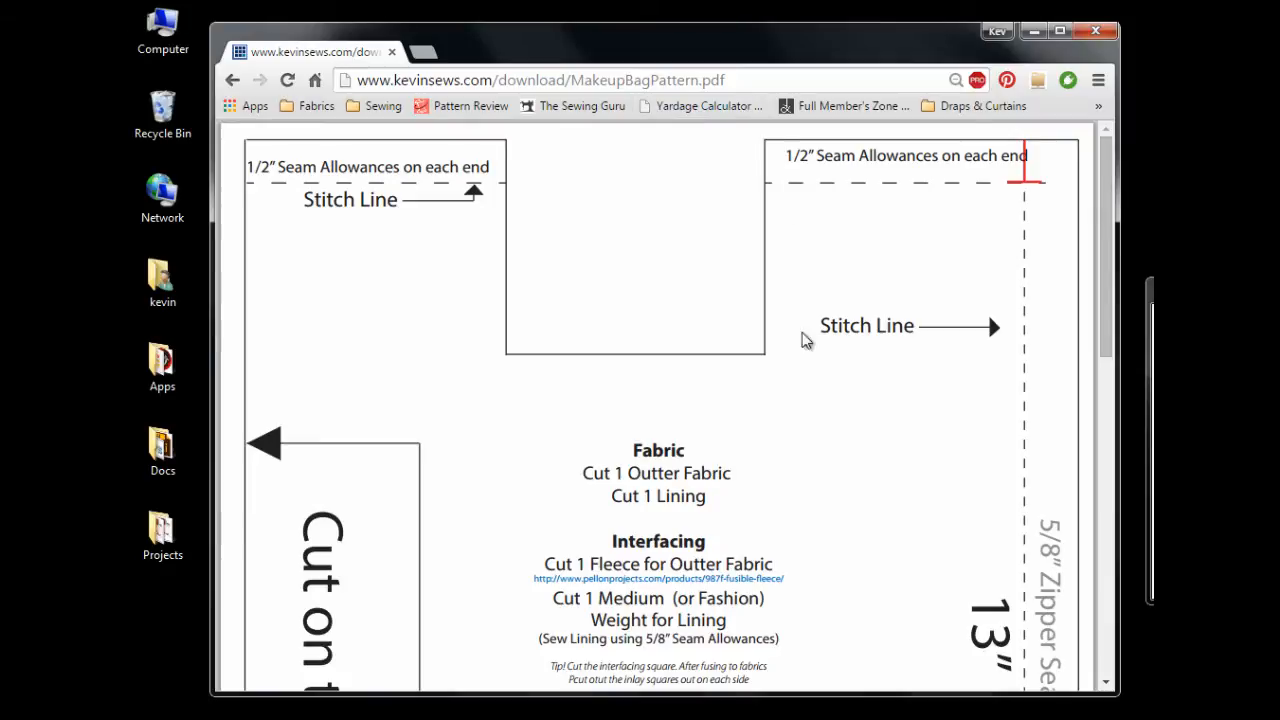
# Step: Save the pattern PDF to the Desktop as MakeupBagPattern.pdf and close the browser
pyautogui.scroll(-1, 840, 340)
pyautogui.scroll(-8, 842, 330)
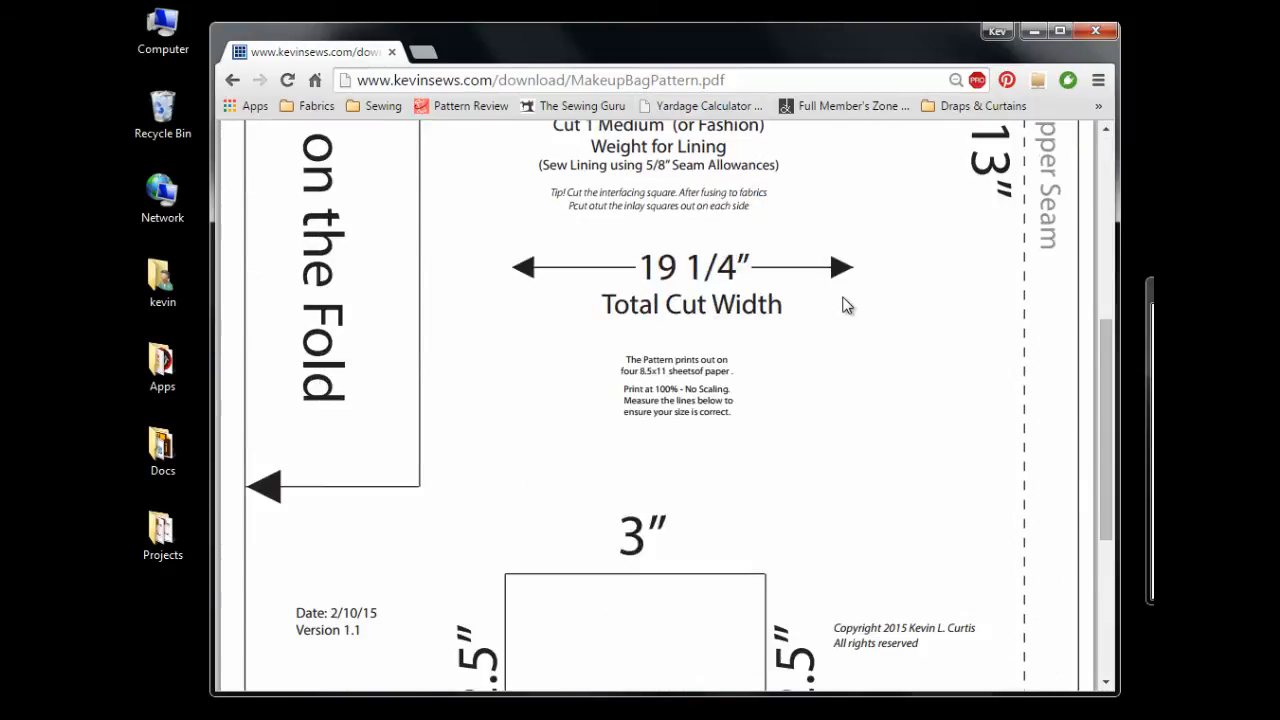
pyautogui.scroll(3, 843, 305)
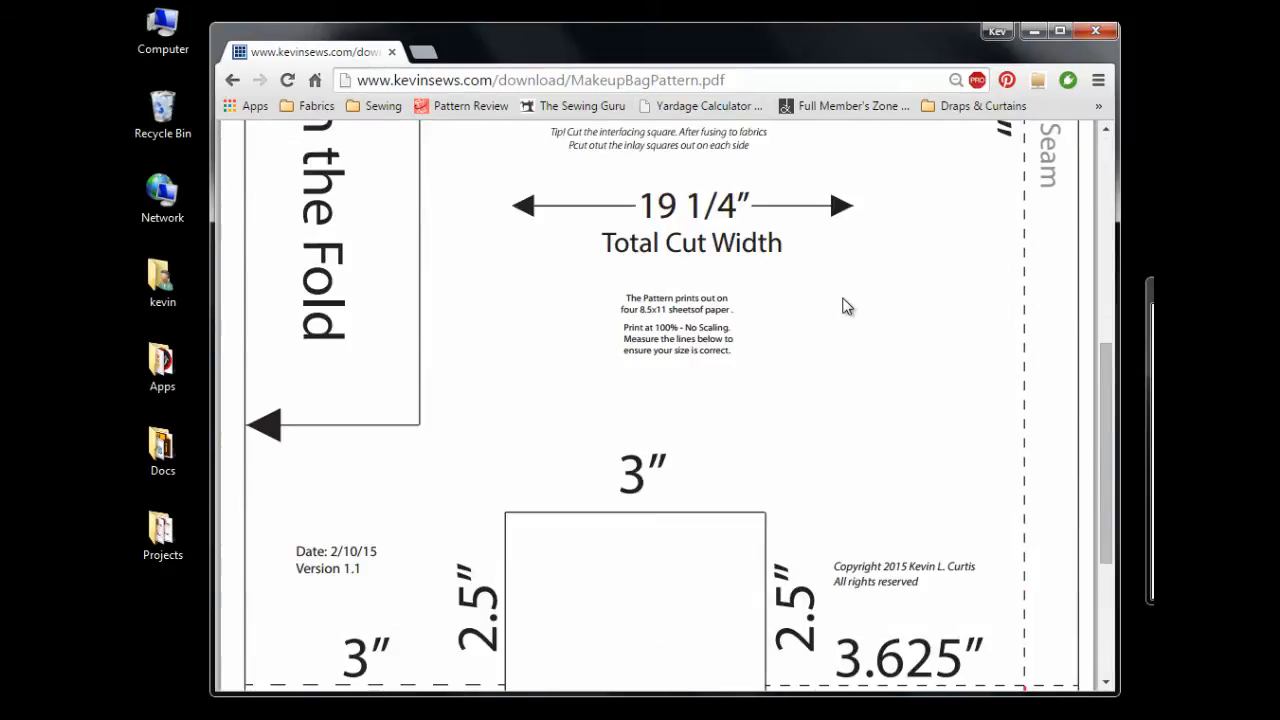
pyautogui.rightClick(476, 189)
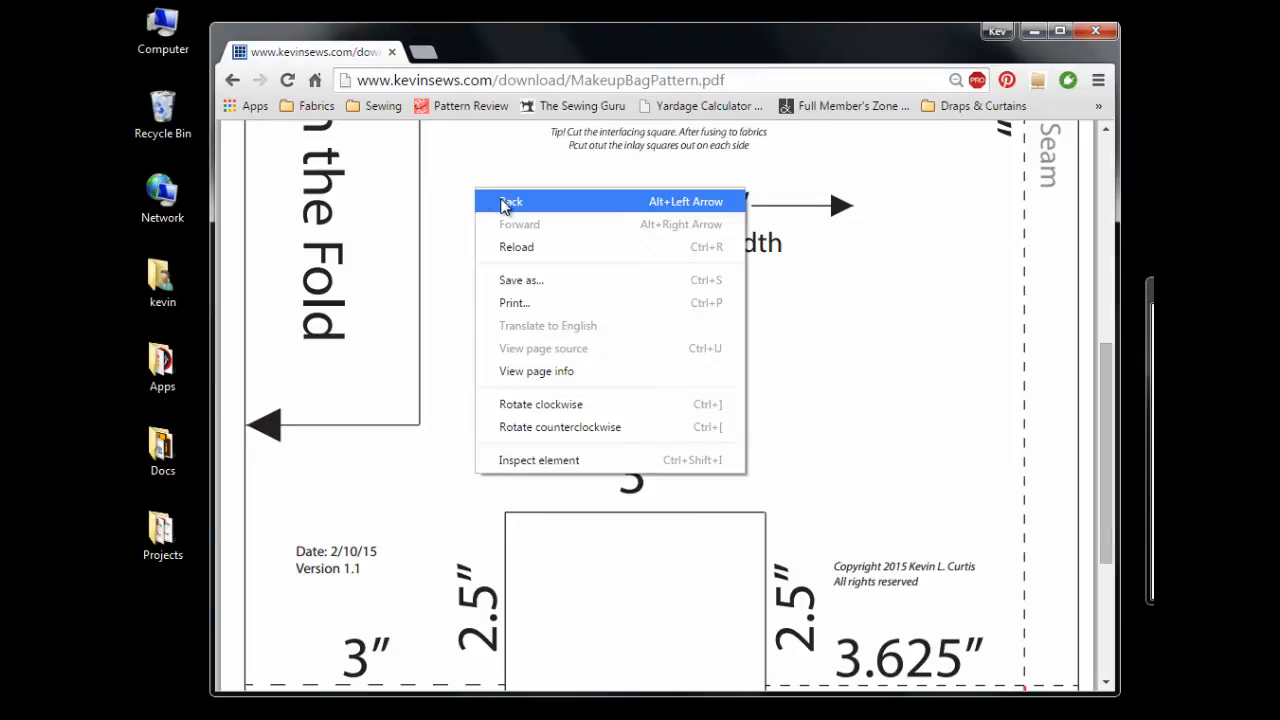
pyautogui.click(516, 281)
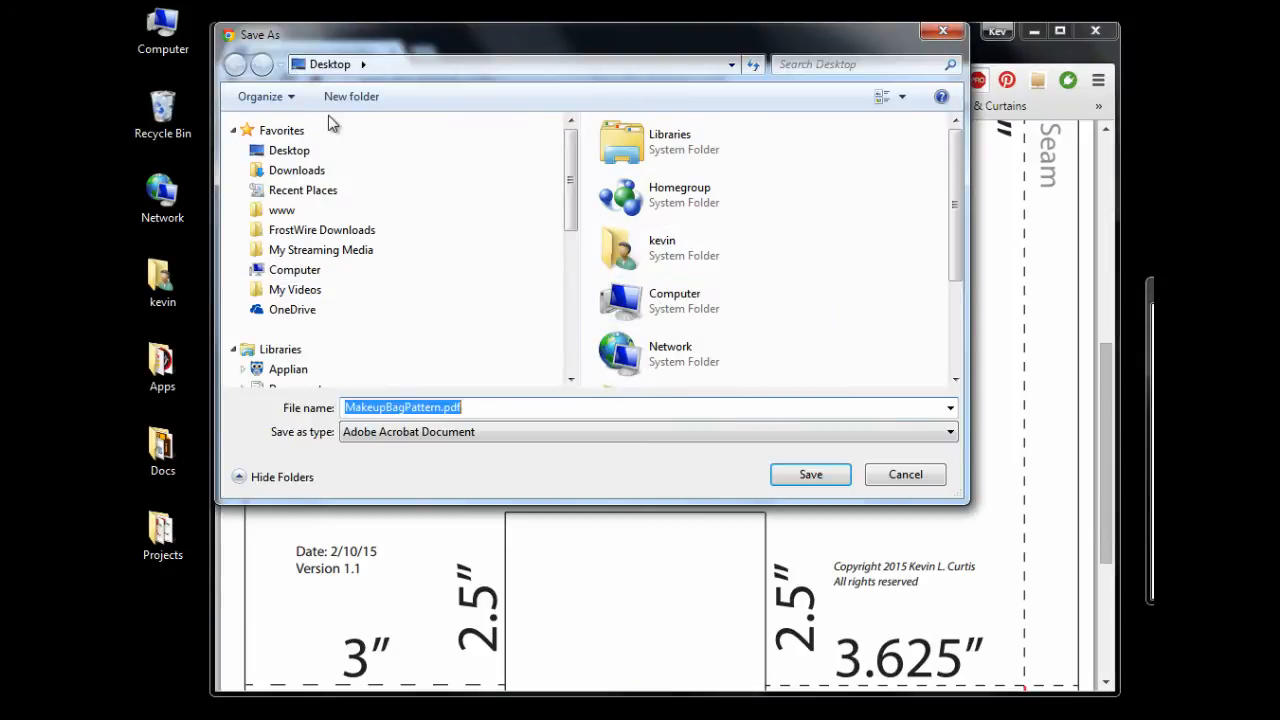
pyautogui.click(773, 475)
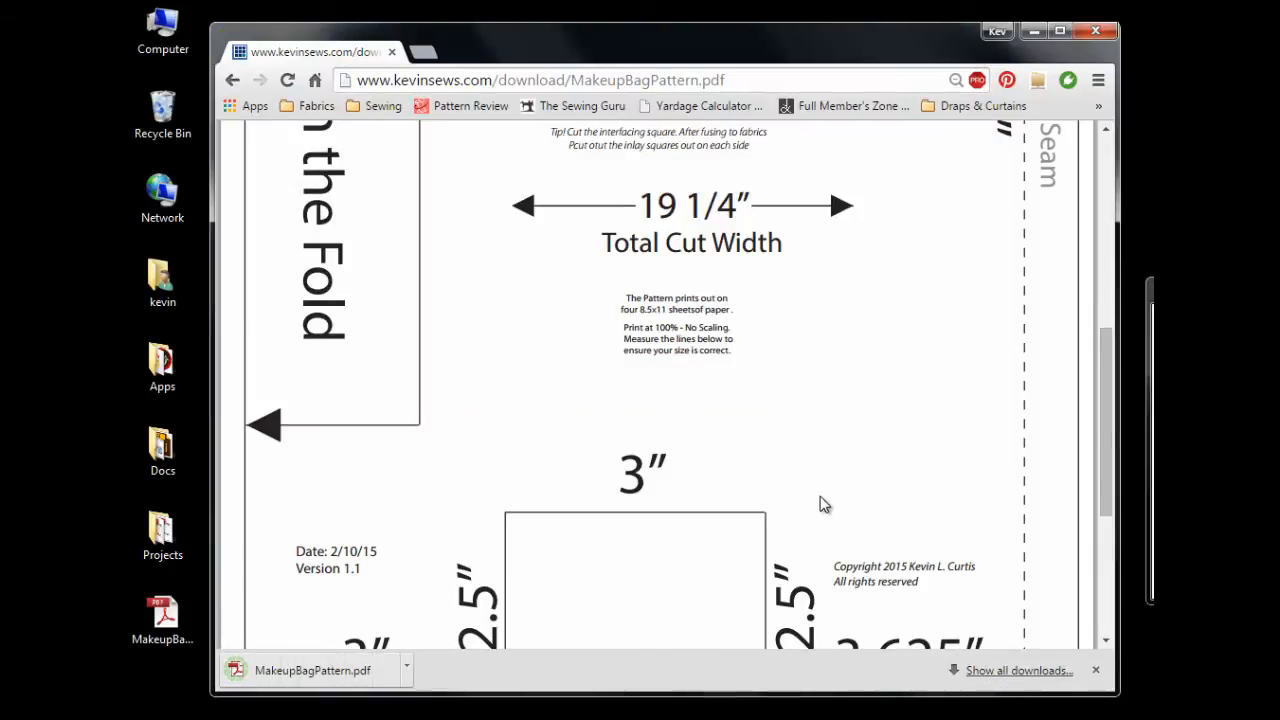
pyautogui.click(1096, 36)
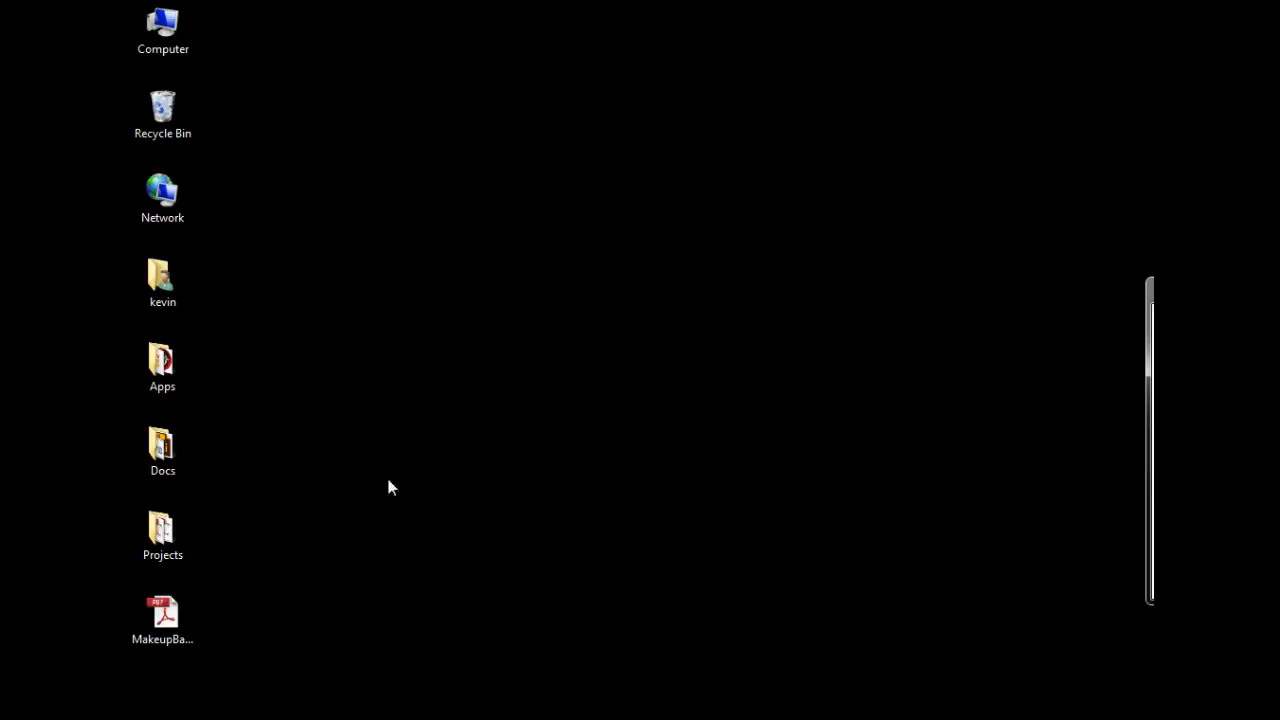
# Step: Open MakeupBagPattern.pdf from the desktop in Adobe Reader and look through the whole pattern page
pyautogui.click(157, 634)
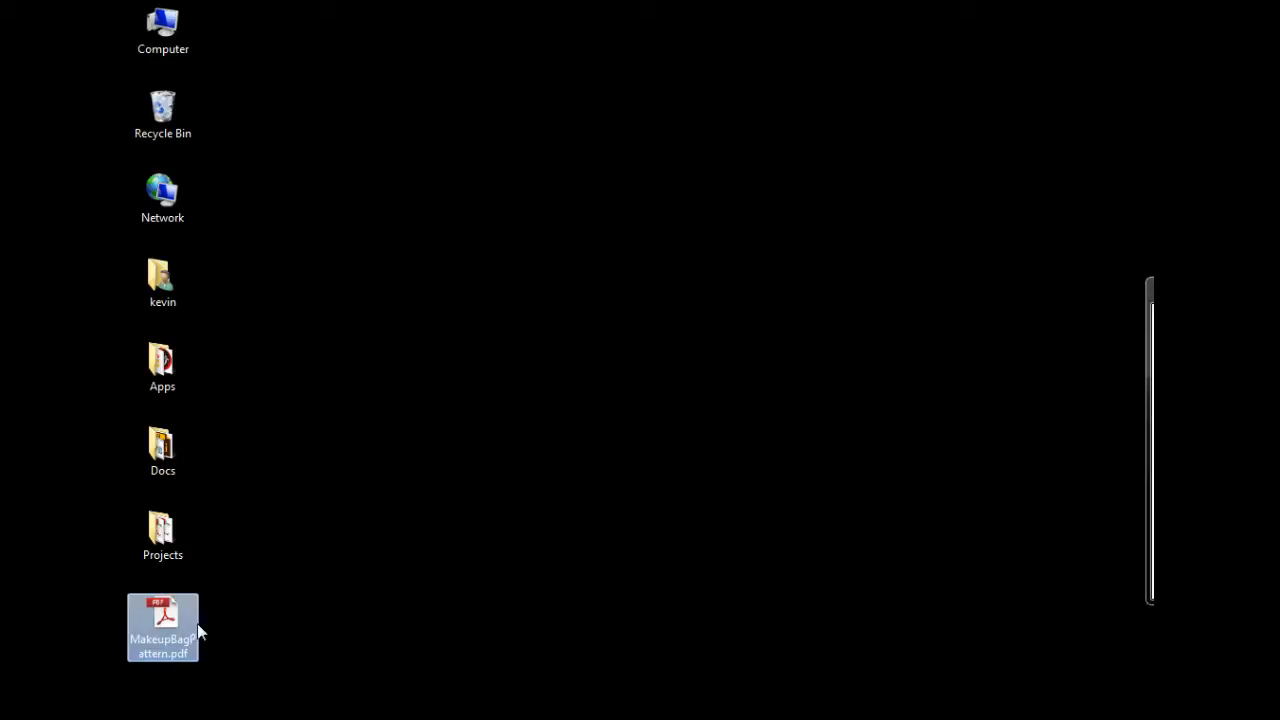
pyautogui.doubleClick(169, 621)
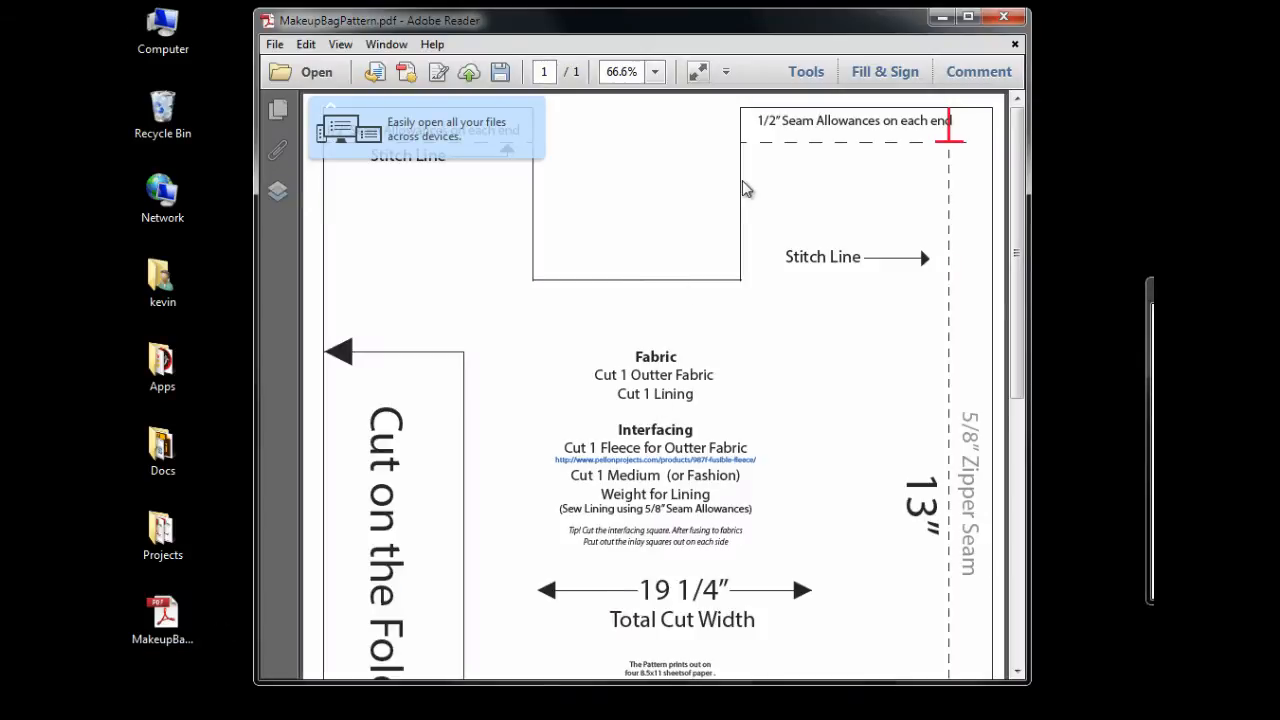
pyautogui.scroll(-9, 791, 277)
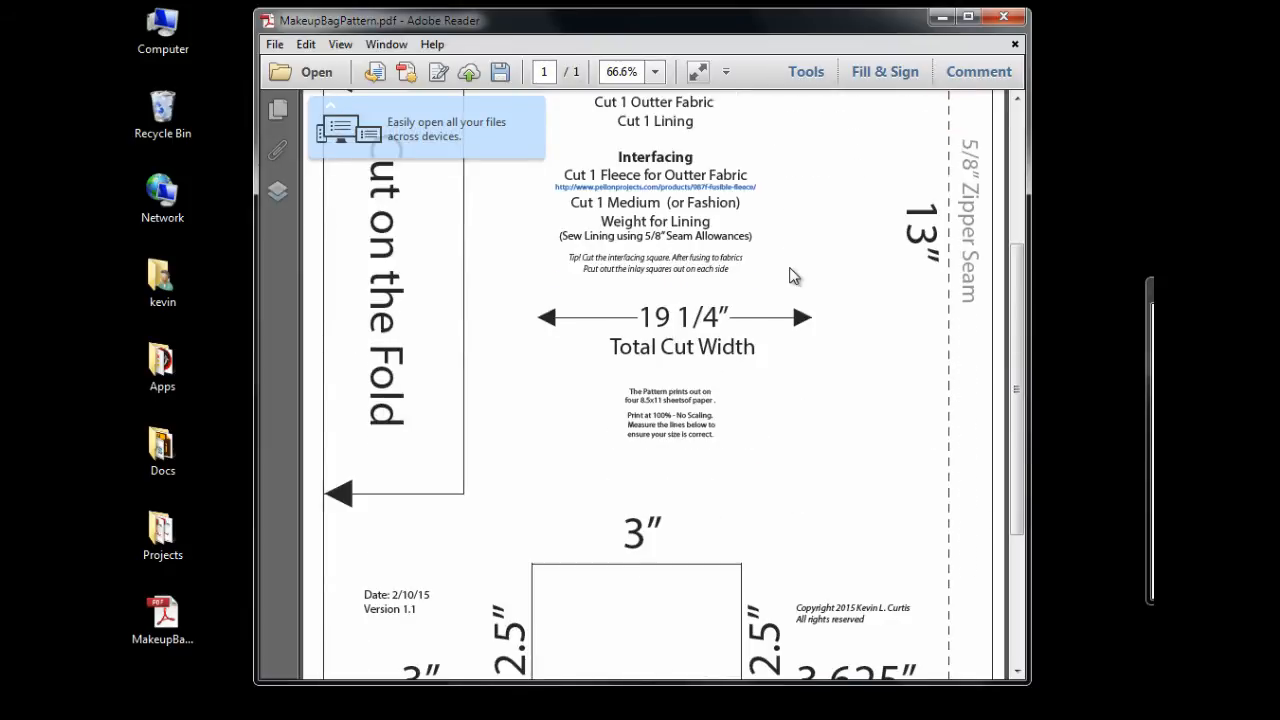
pyautogui.scroll(8, 791, 277)
pyautogui.scroll(-10, 791, 277)
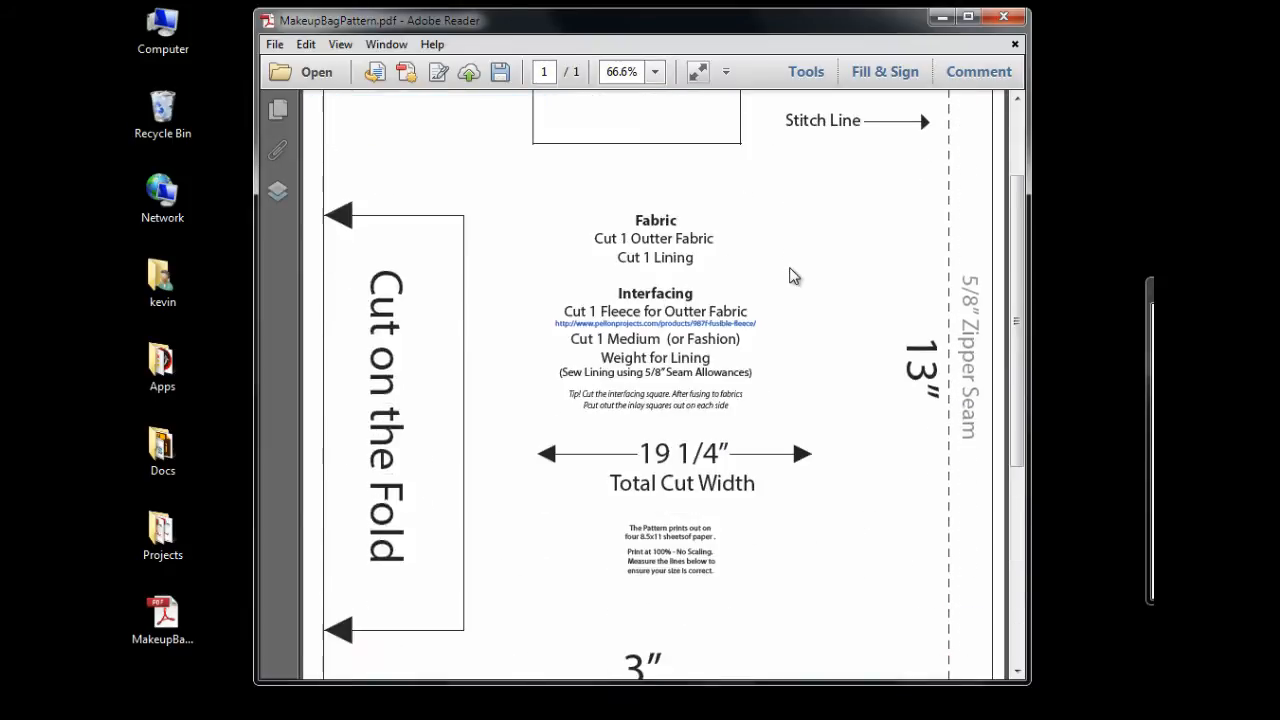
pyautogui.scroll(-1, 791, 277)
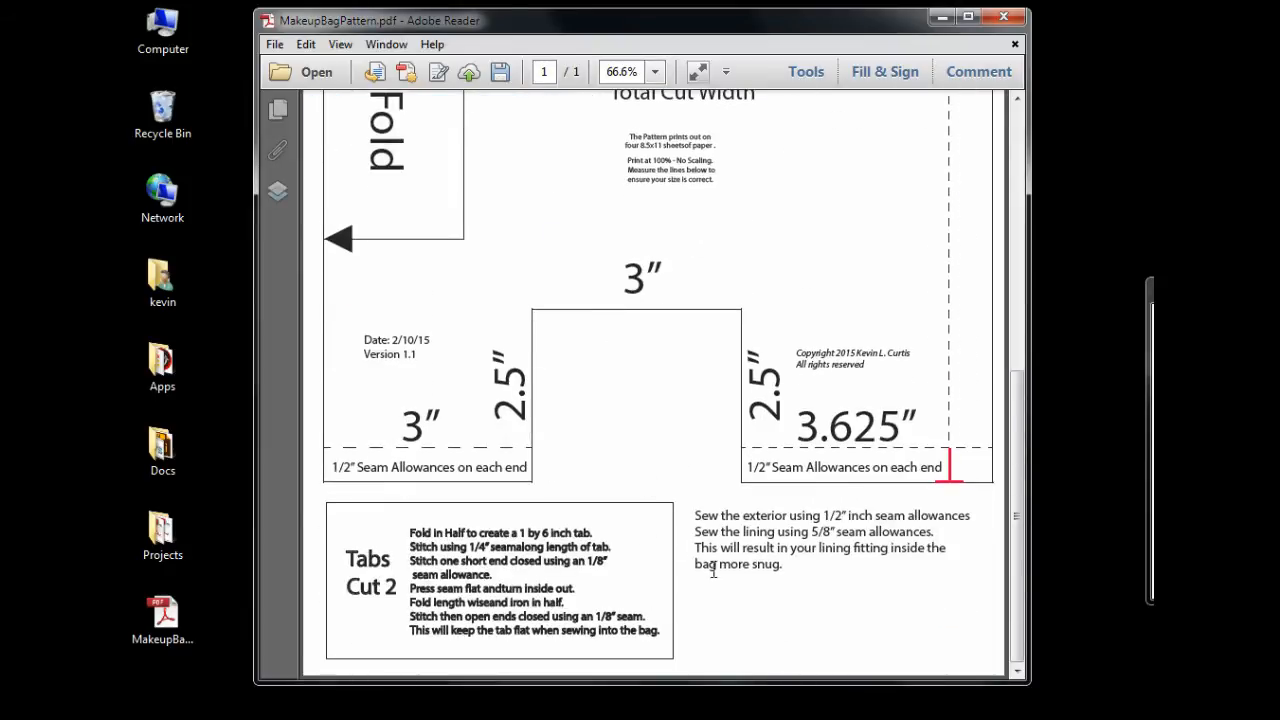
pyautogui.scroll(12, 555, 345)
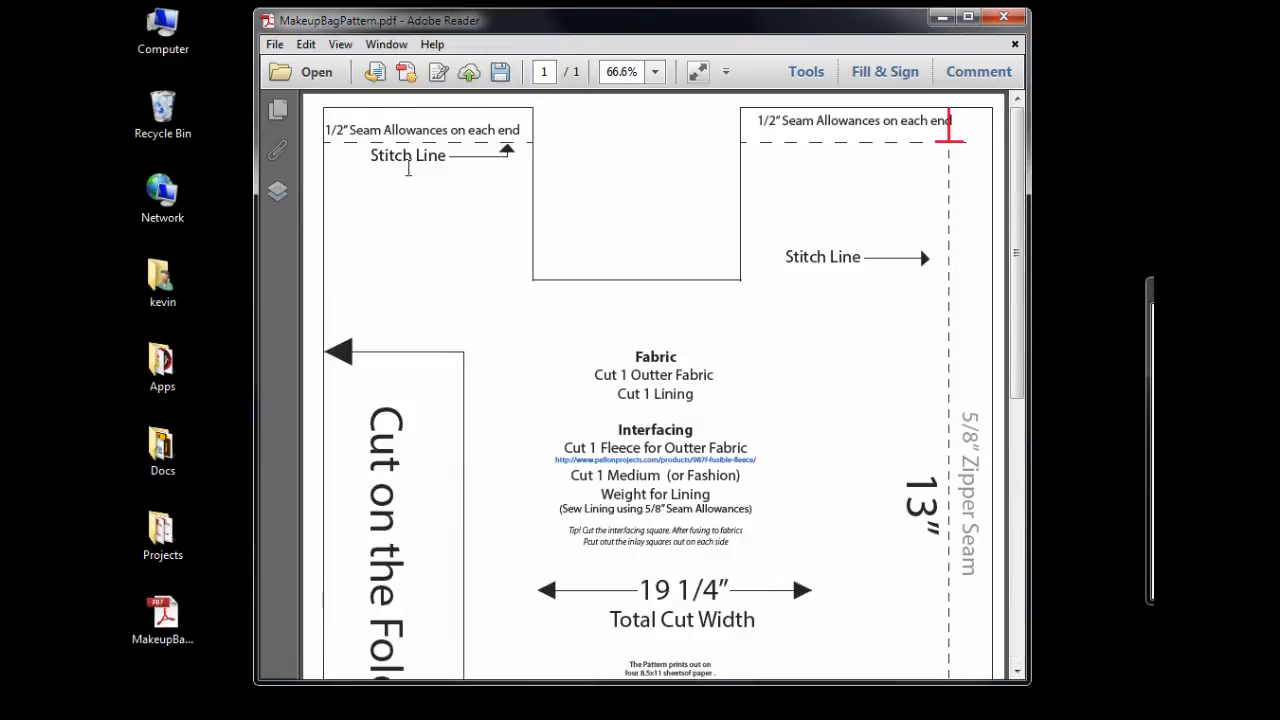
# Step: Start printing the pattern, selecting the HP LaserJet 2200dtn printer and Poster page sizing
pyautogui.click(274, 44)
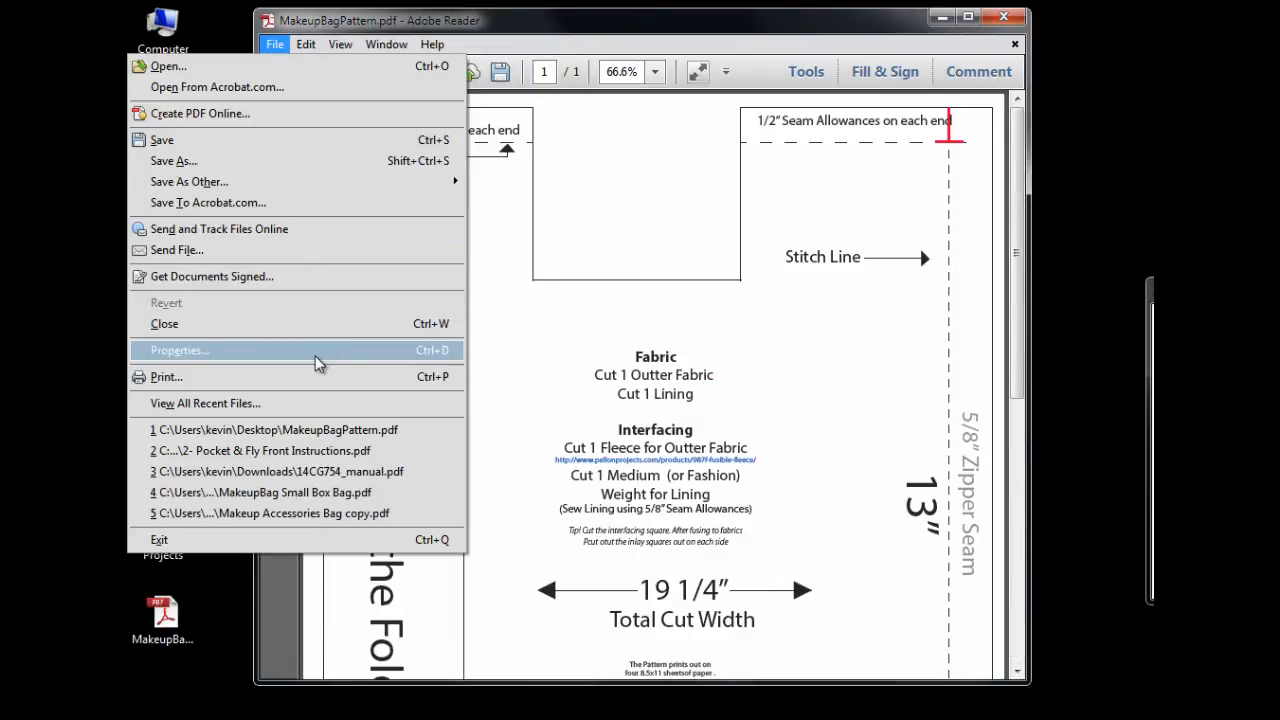
pyautogui.click(316, 386)
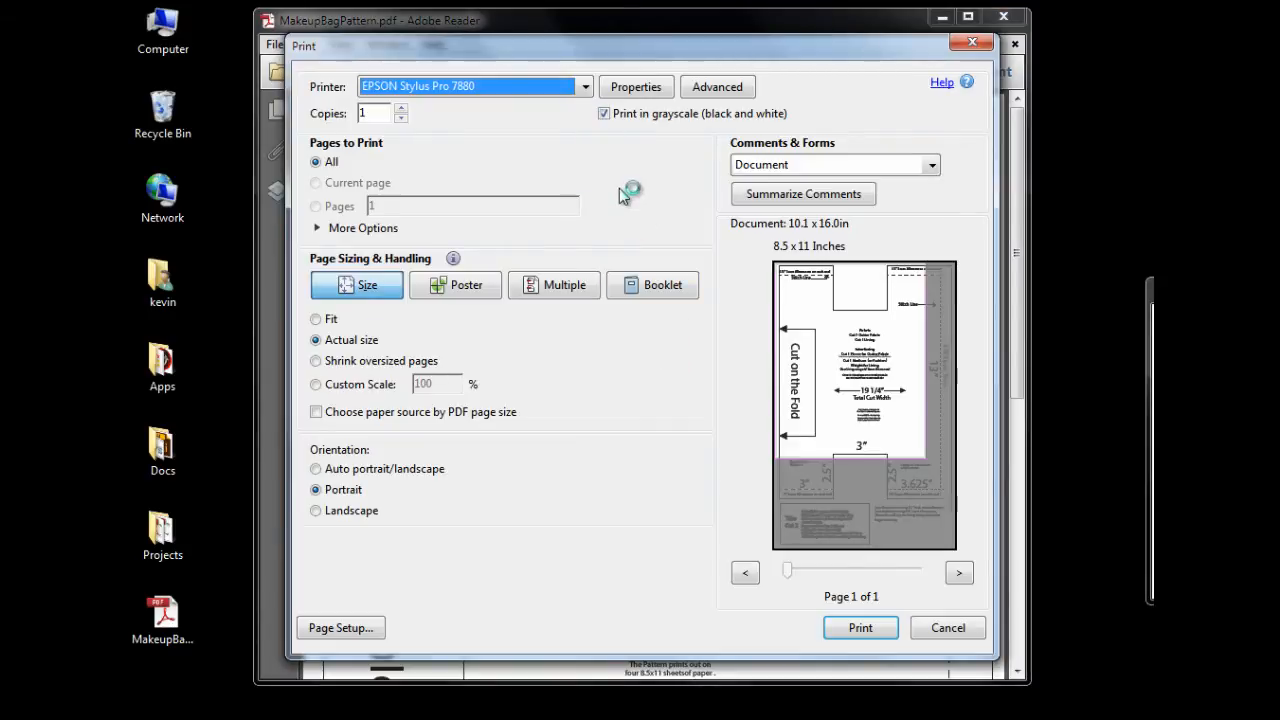
pyautogui.click(585, 86)
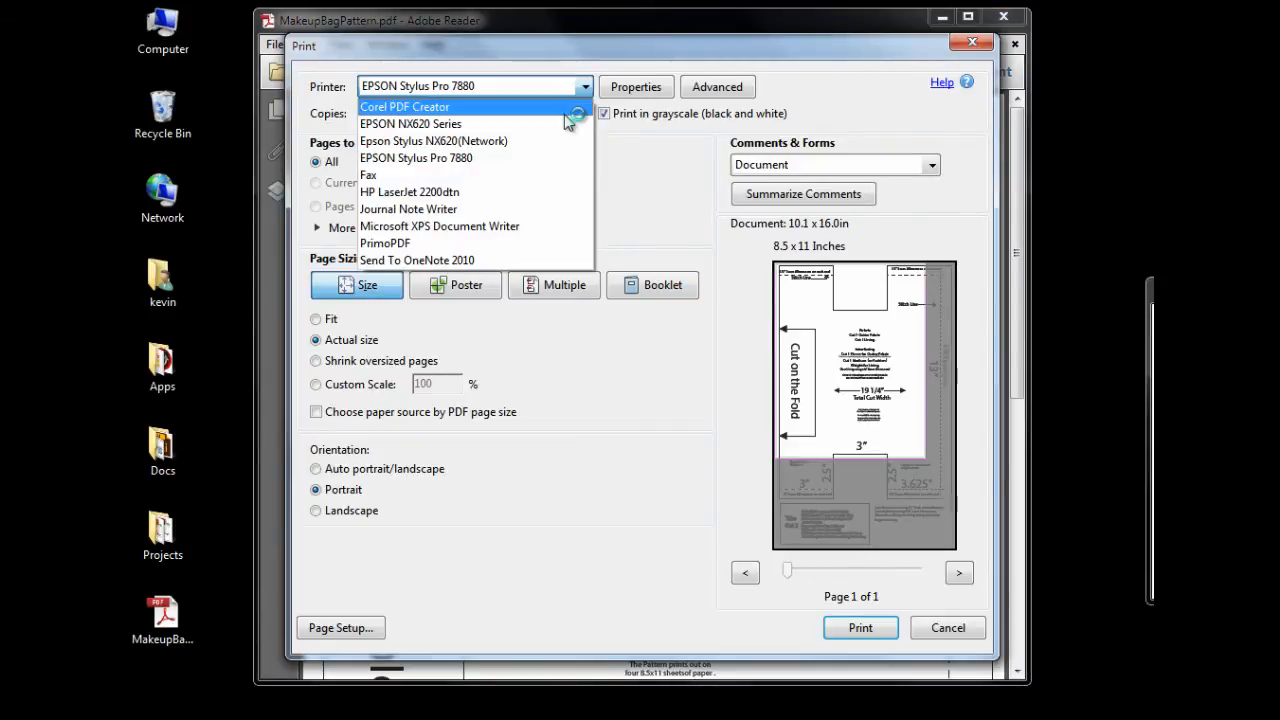
pyautogui.click(558, 192)
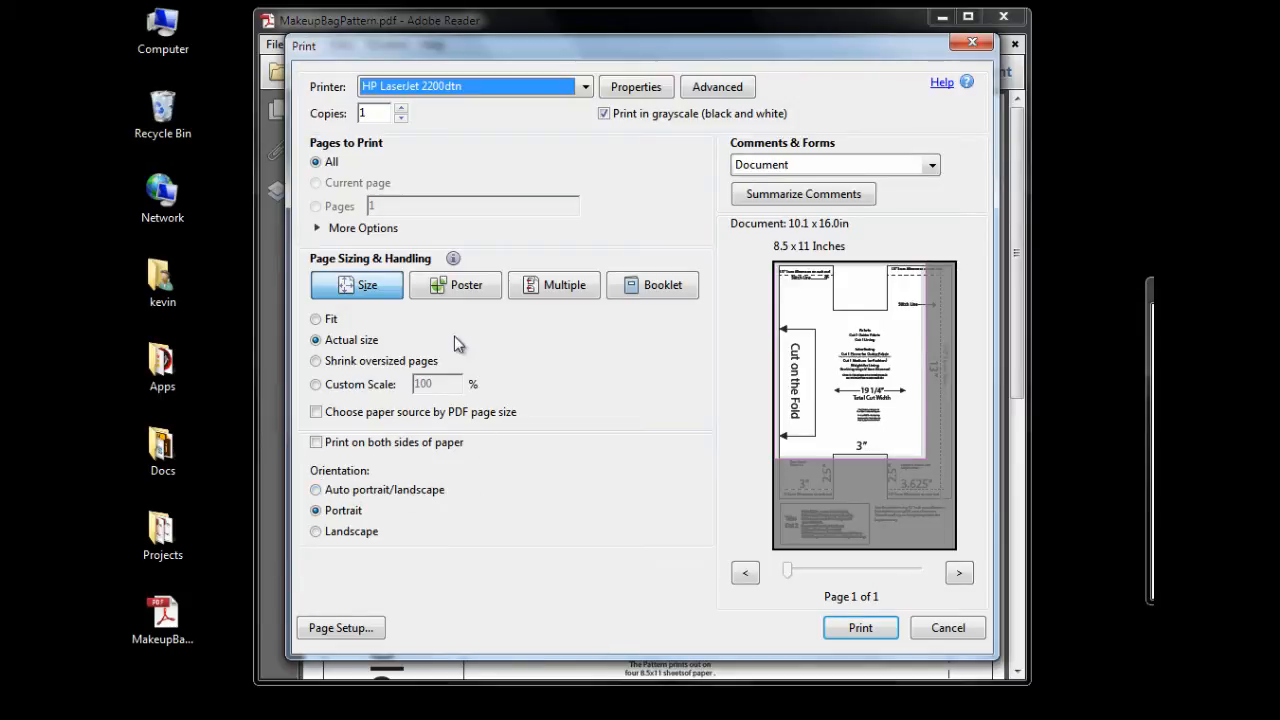
pyautogui.click(440, 290)
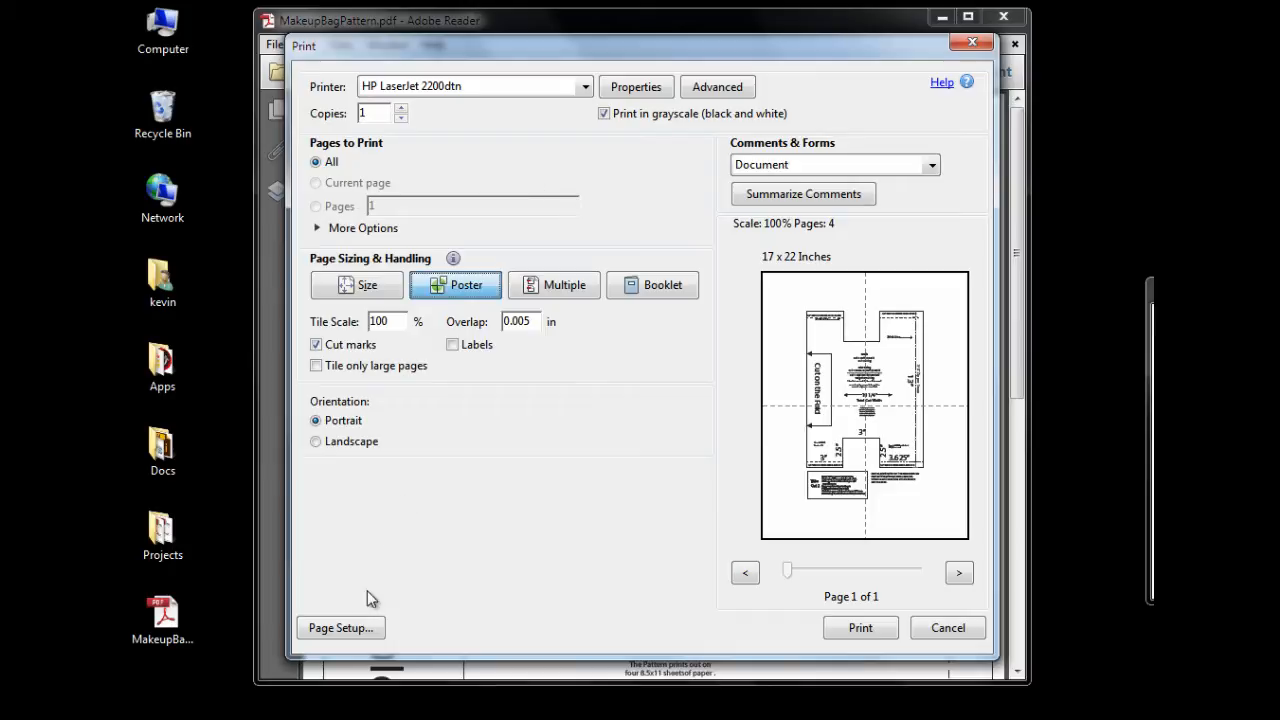
# Step: Look at the finishing options and printing shortcuts in the HP LaserJet 2200dtn printer properties
pyautogui.click(637, 89)
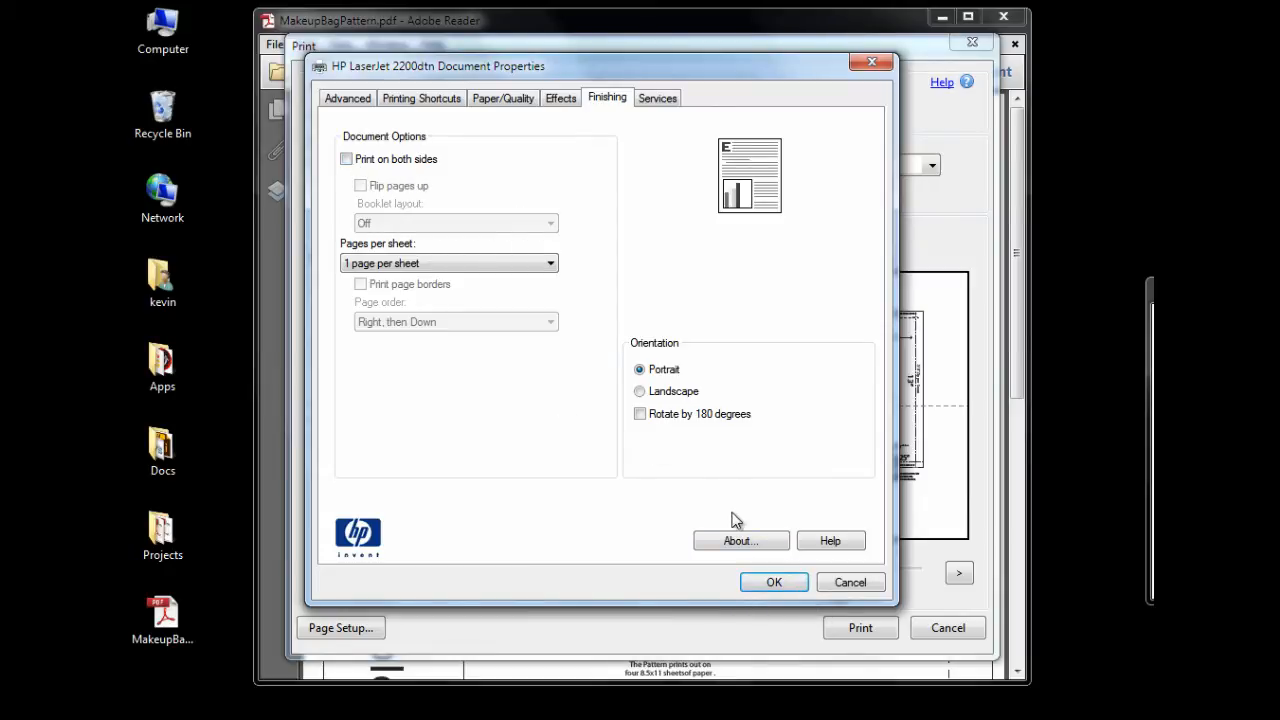
pyautogui.click(450, 99)
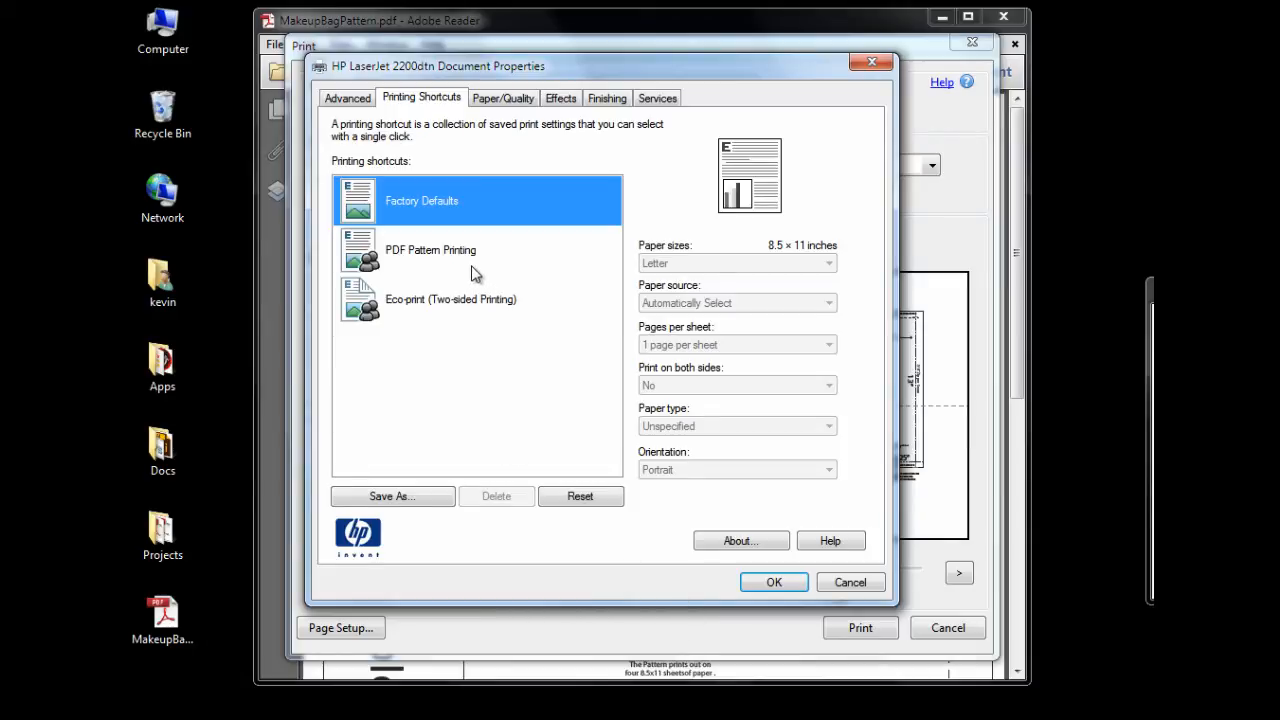
pyautogui.click(774, 583)
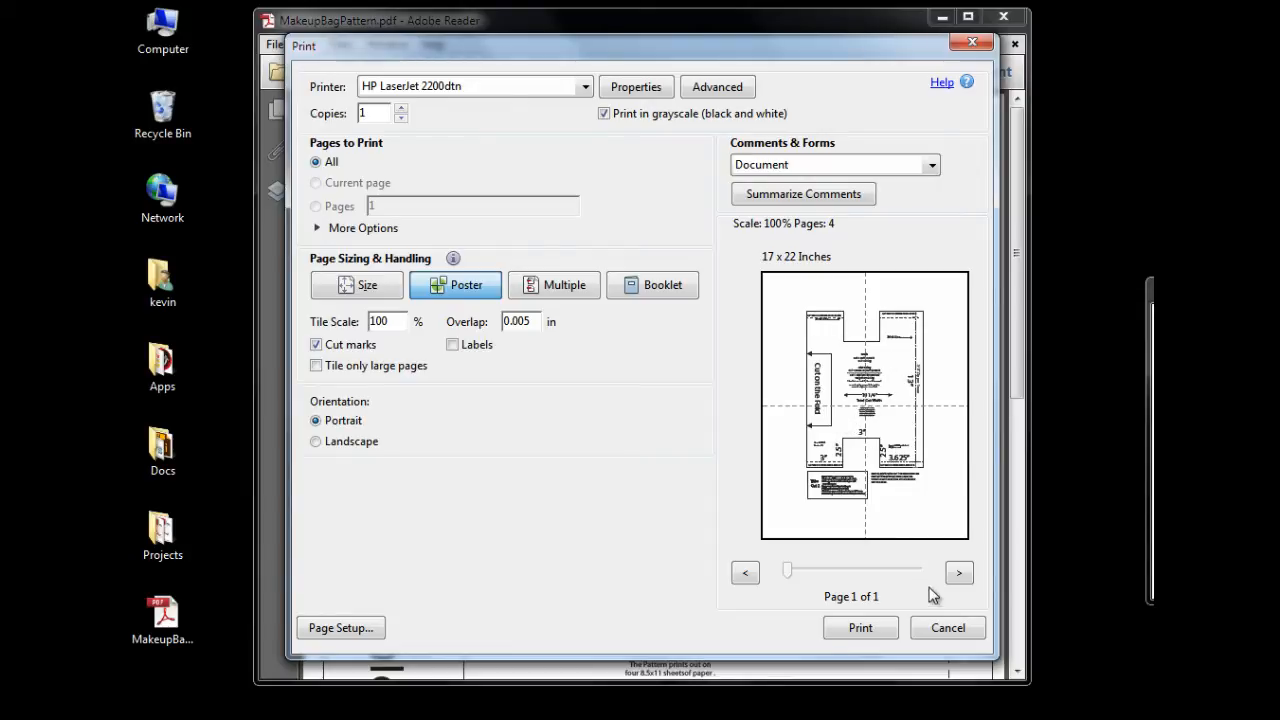
# Step: Switch the printer to EPSON NX620 Series and keep Poster page sizing
pyautogui.click(585, 86)
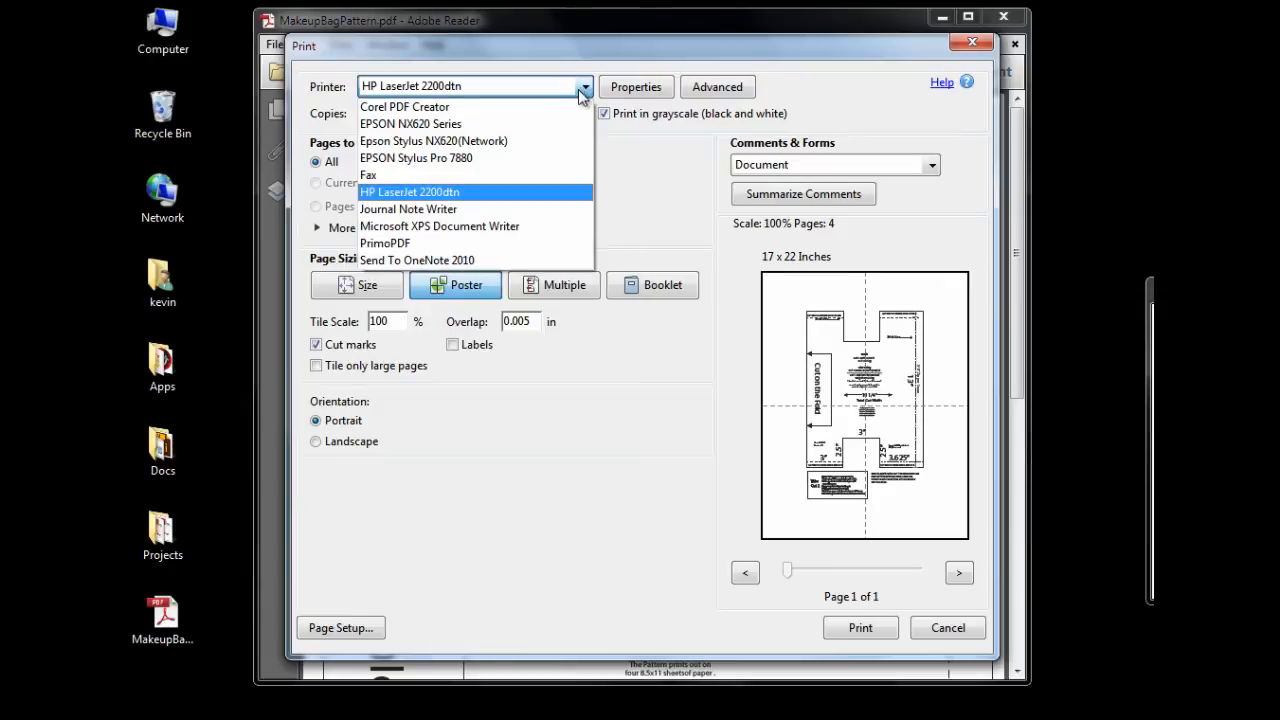
pyautogui.click(535, 127)
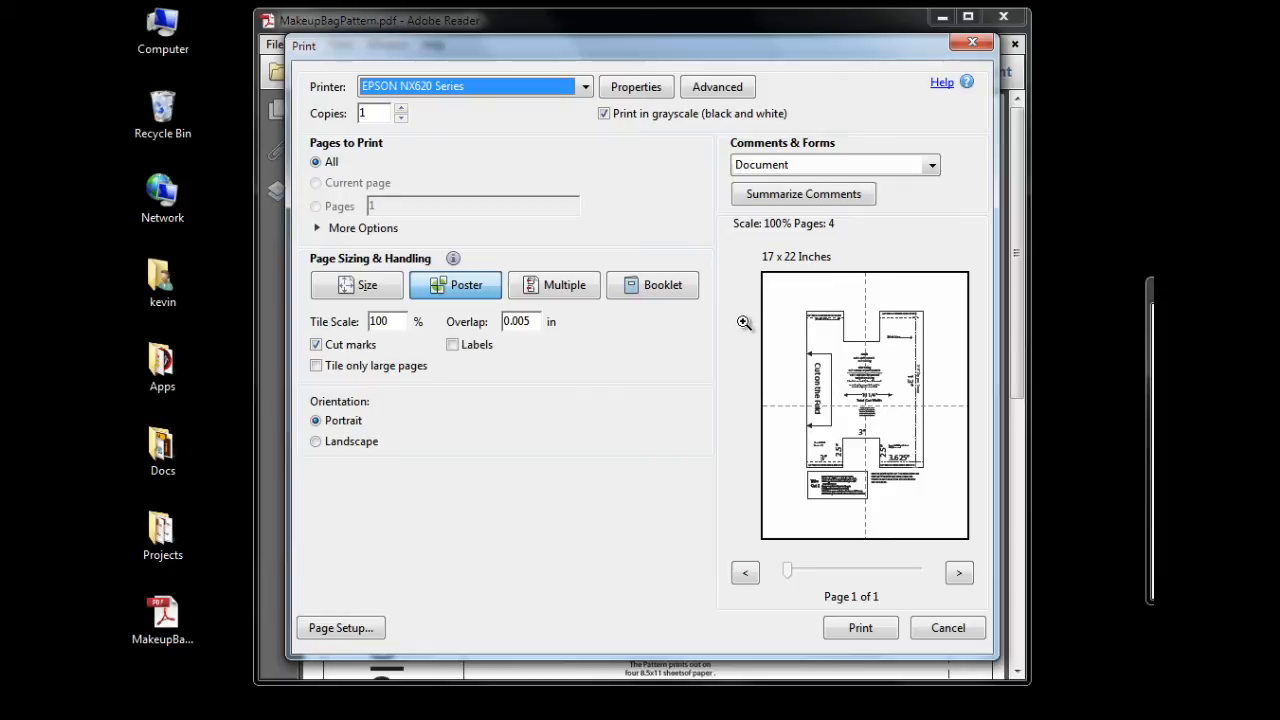
pyautogui.click(456, 286)
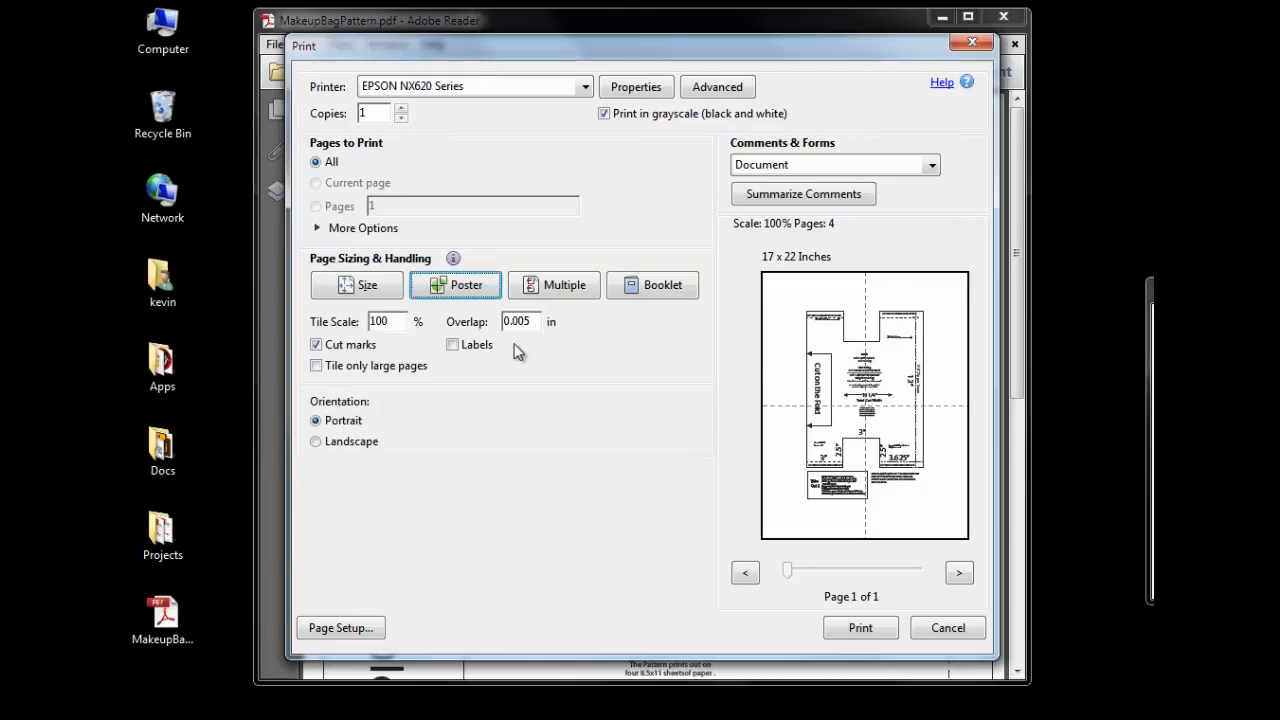
# Step: Compare the Custom Scale, Fit and Actual size options for the pattern in the print preview
pyautogui.click(380, 300)
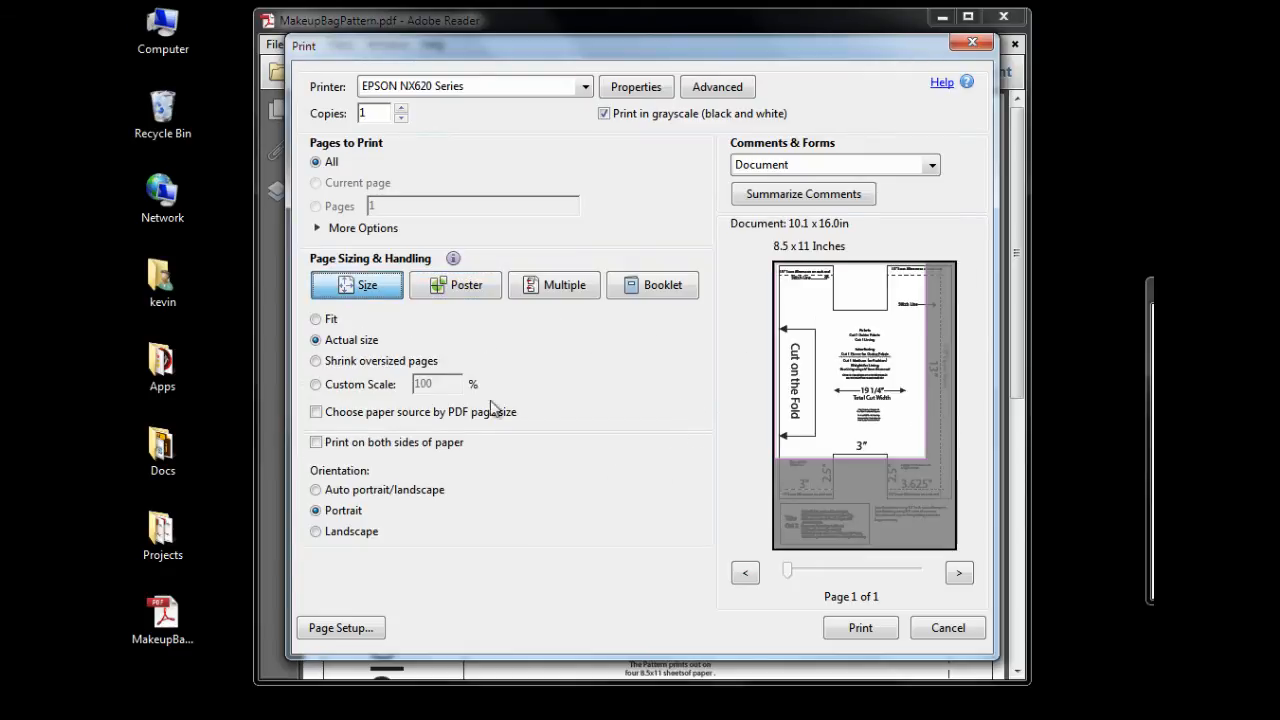
pyautogui.click(342, 389)
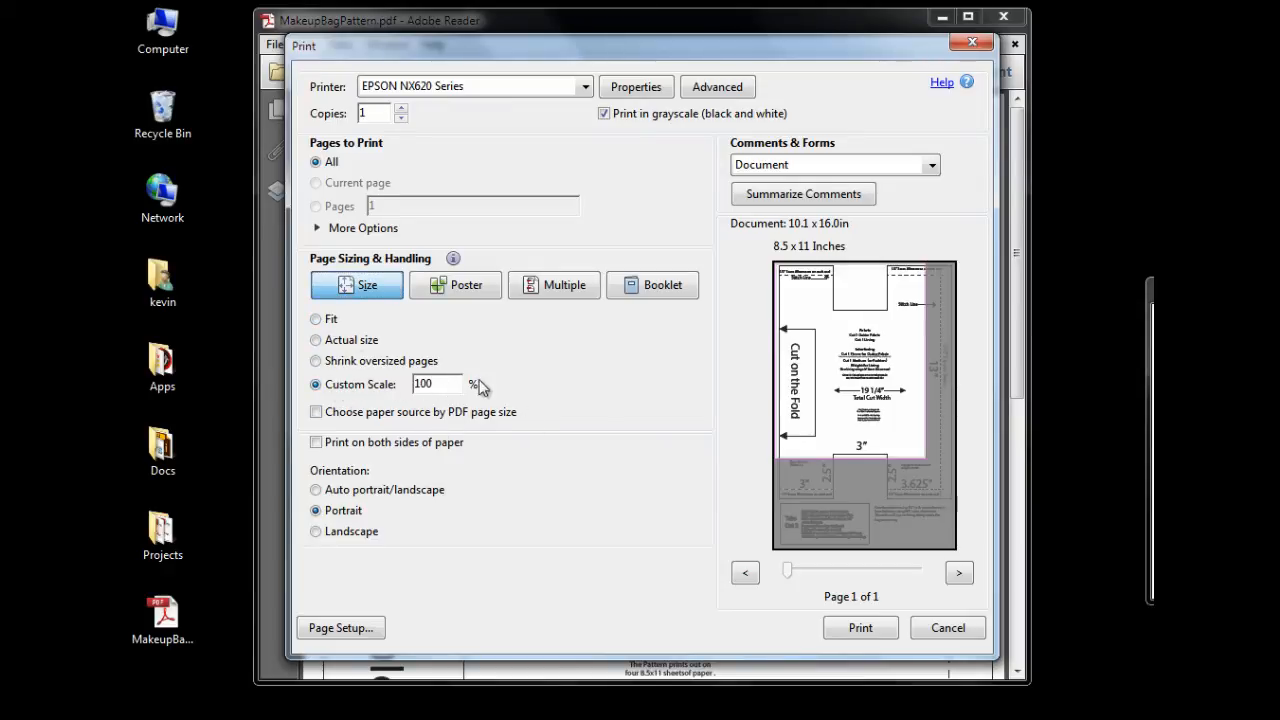
pyautogui.click(327, 319)
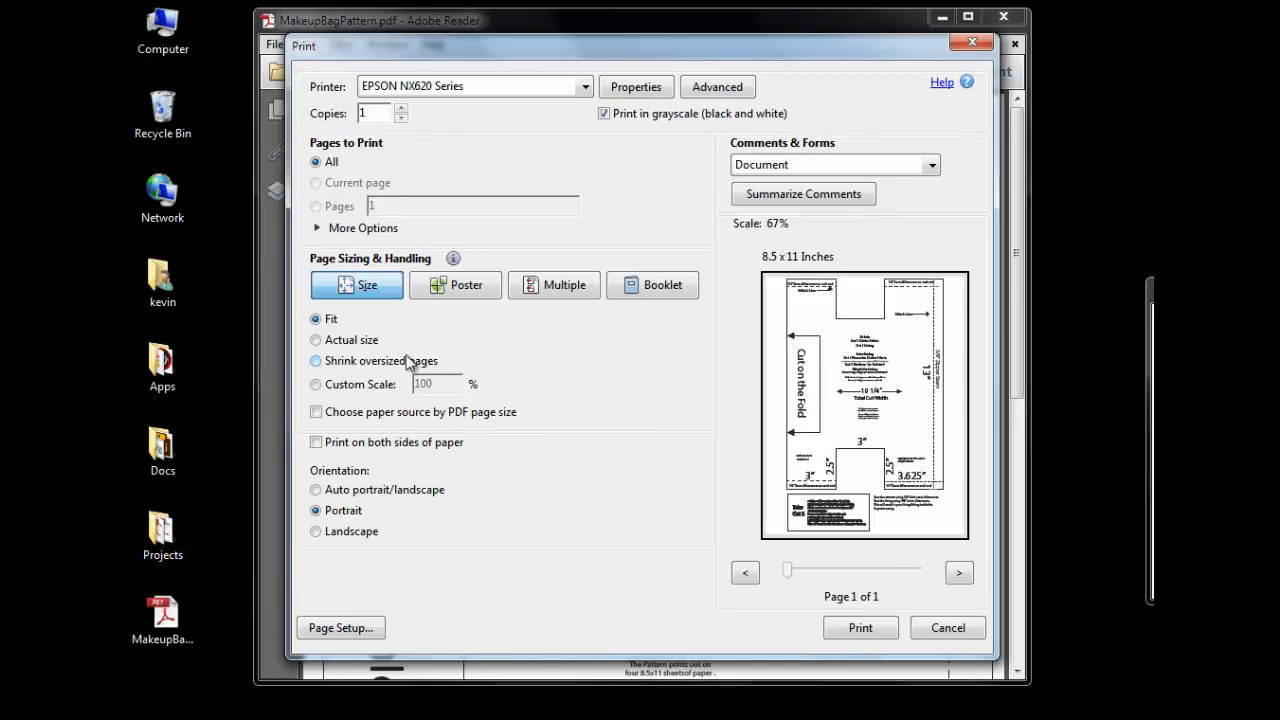
pyautogui.click(357, 341)
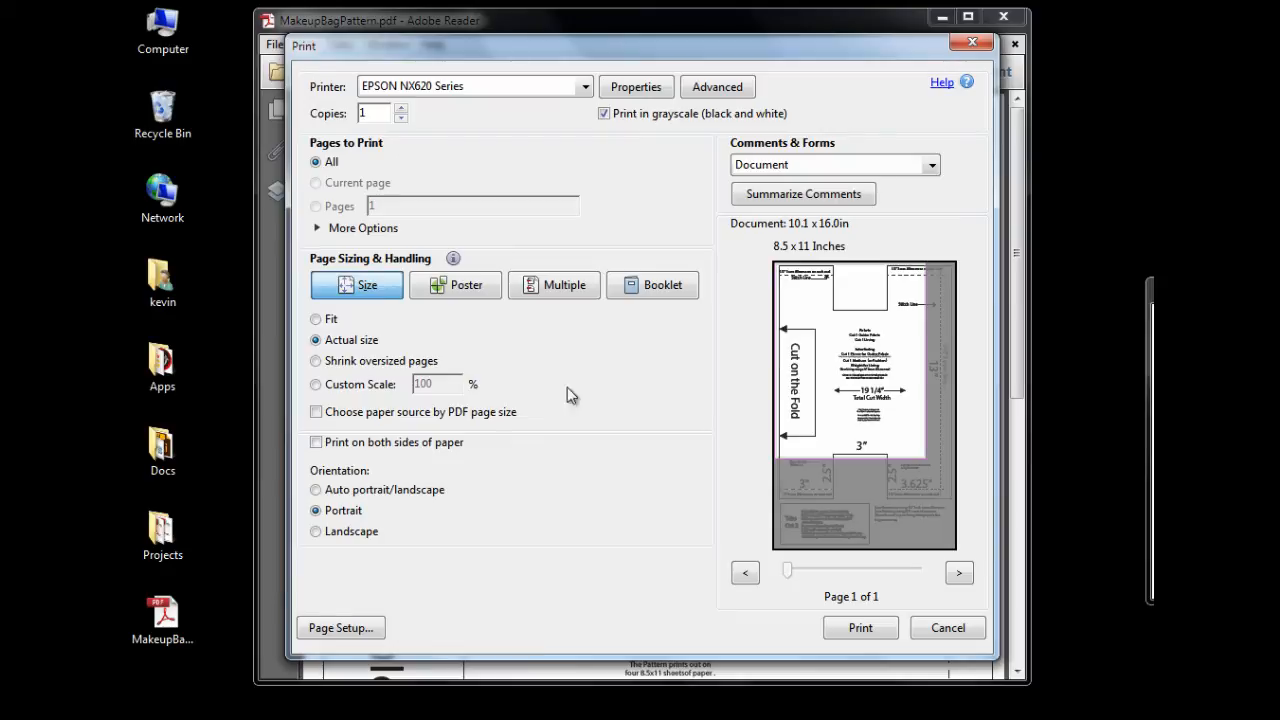
pyautogui.click(320, 320)
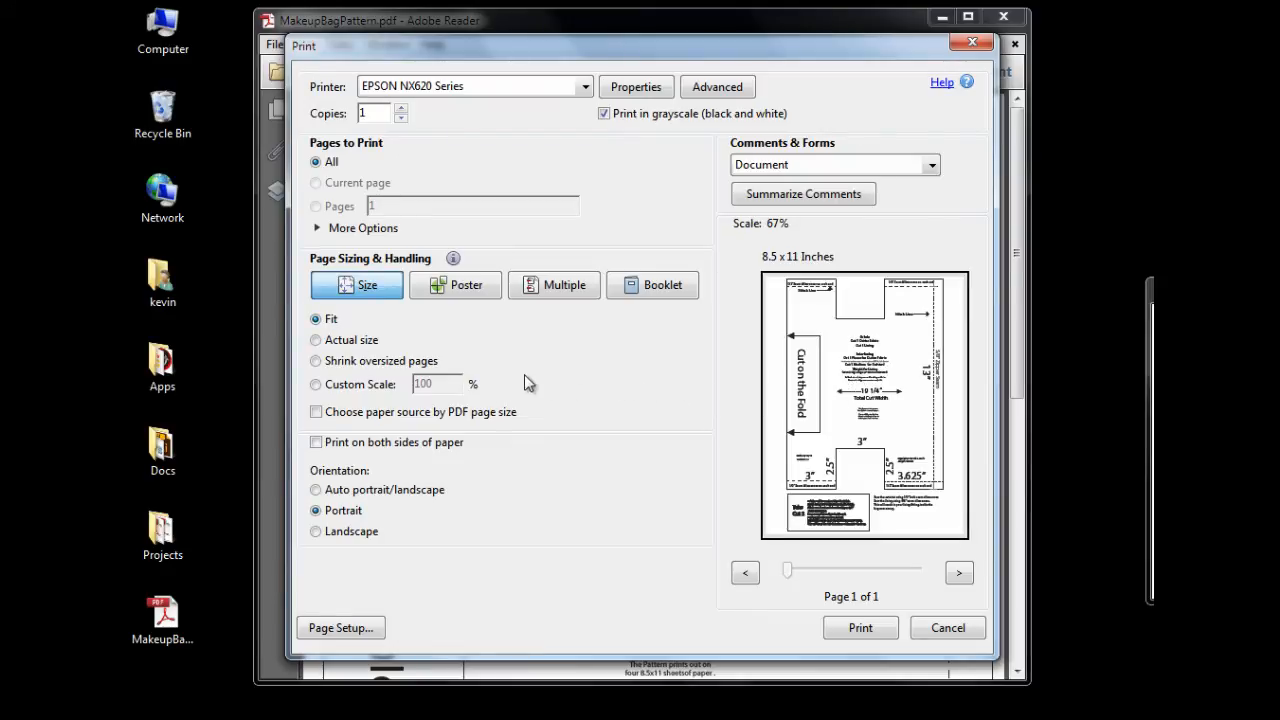
pyautogui.click(328, 340)
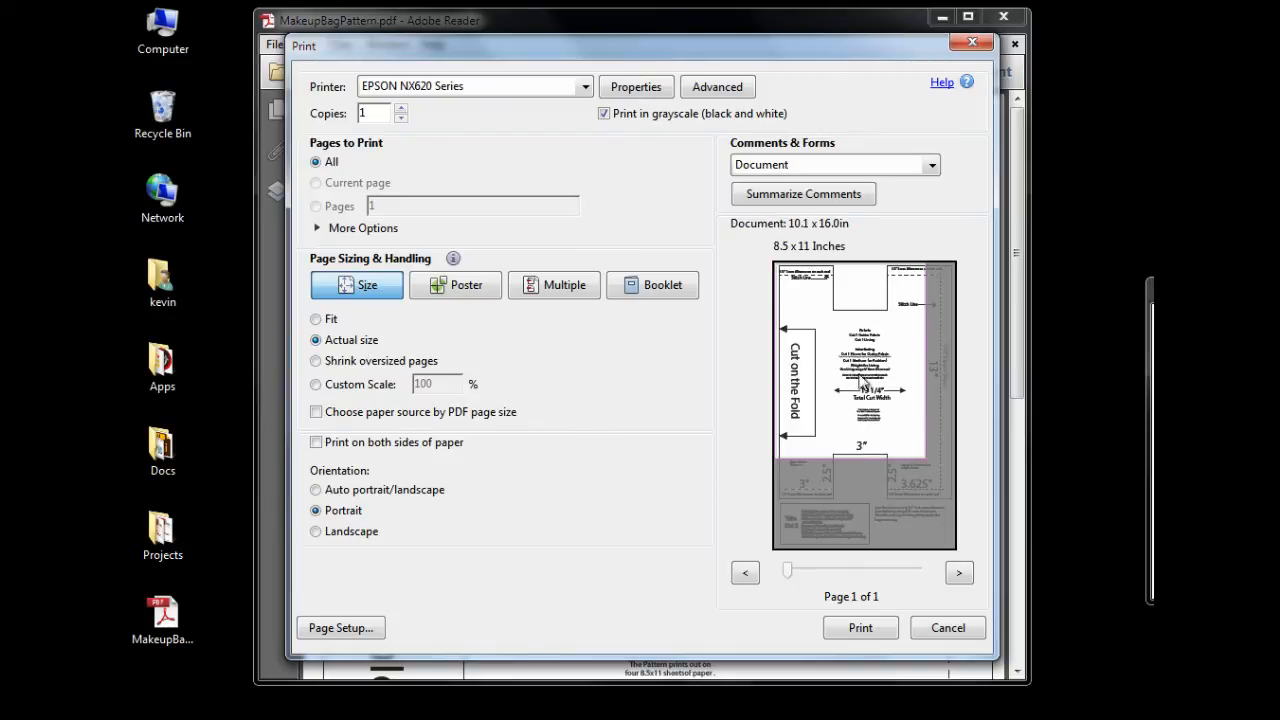
# Step: Use Poster page sizing with an overlap of 0.25 in, and close the print settings without printing
pyautogui.click(497, 299)
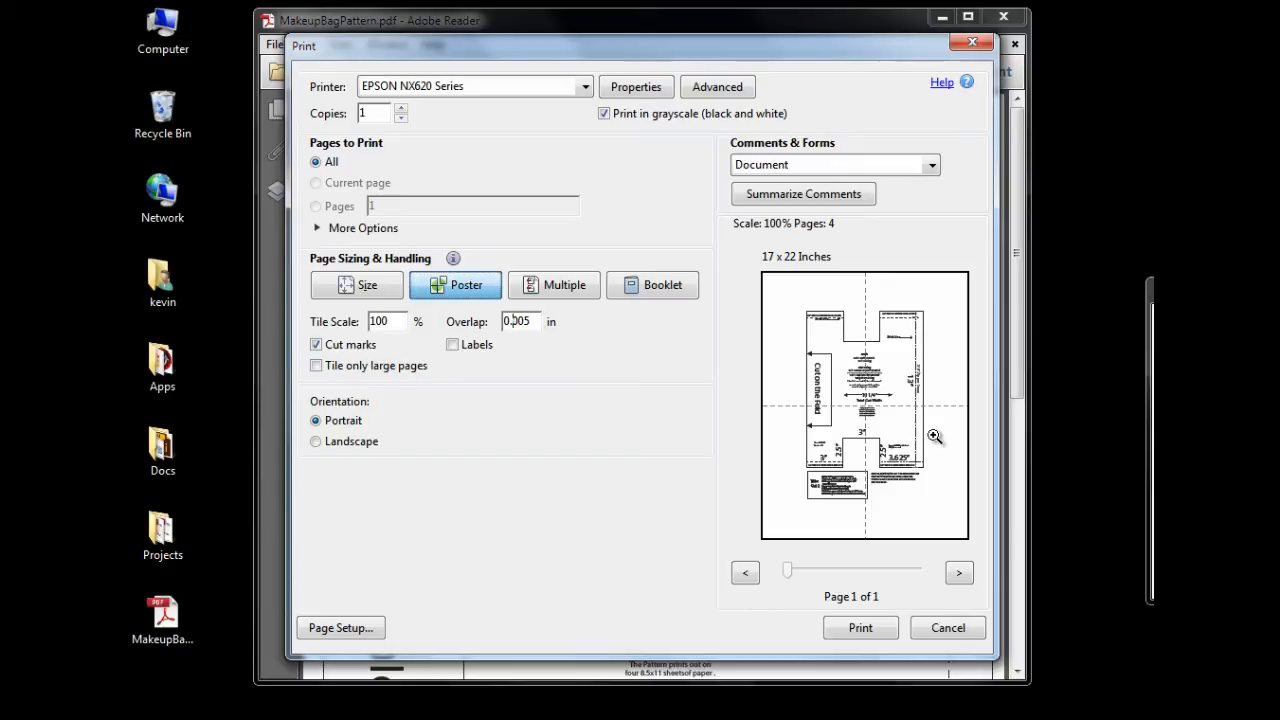
pyautogui.press('Delete')
pyautogui.press('Tab')
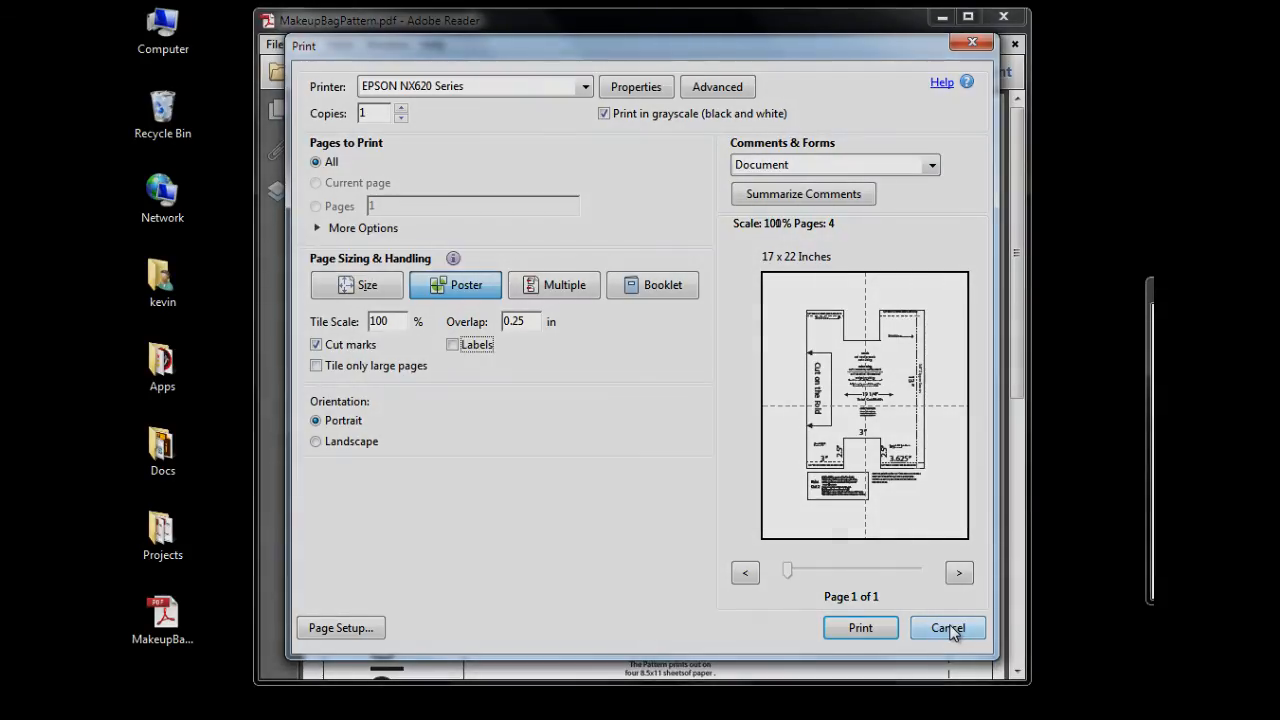
pyautogui.click(948, 628)
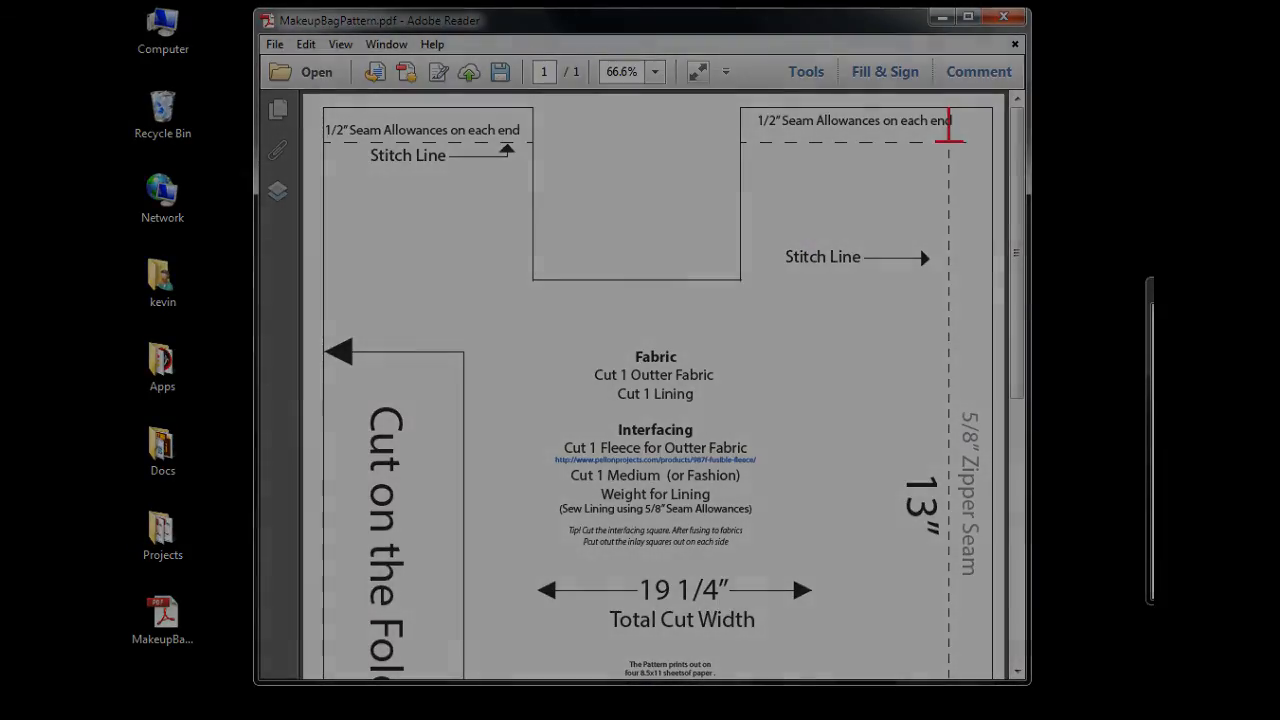